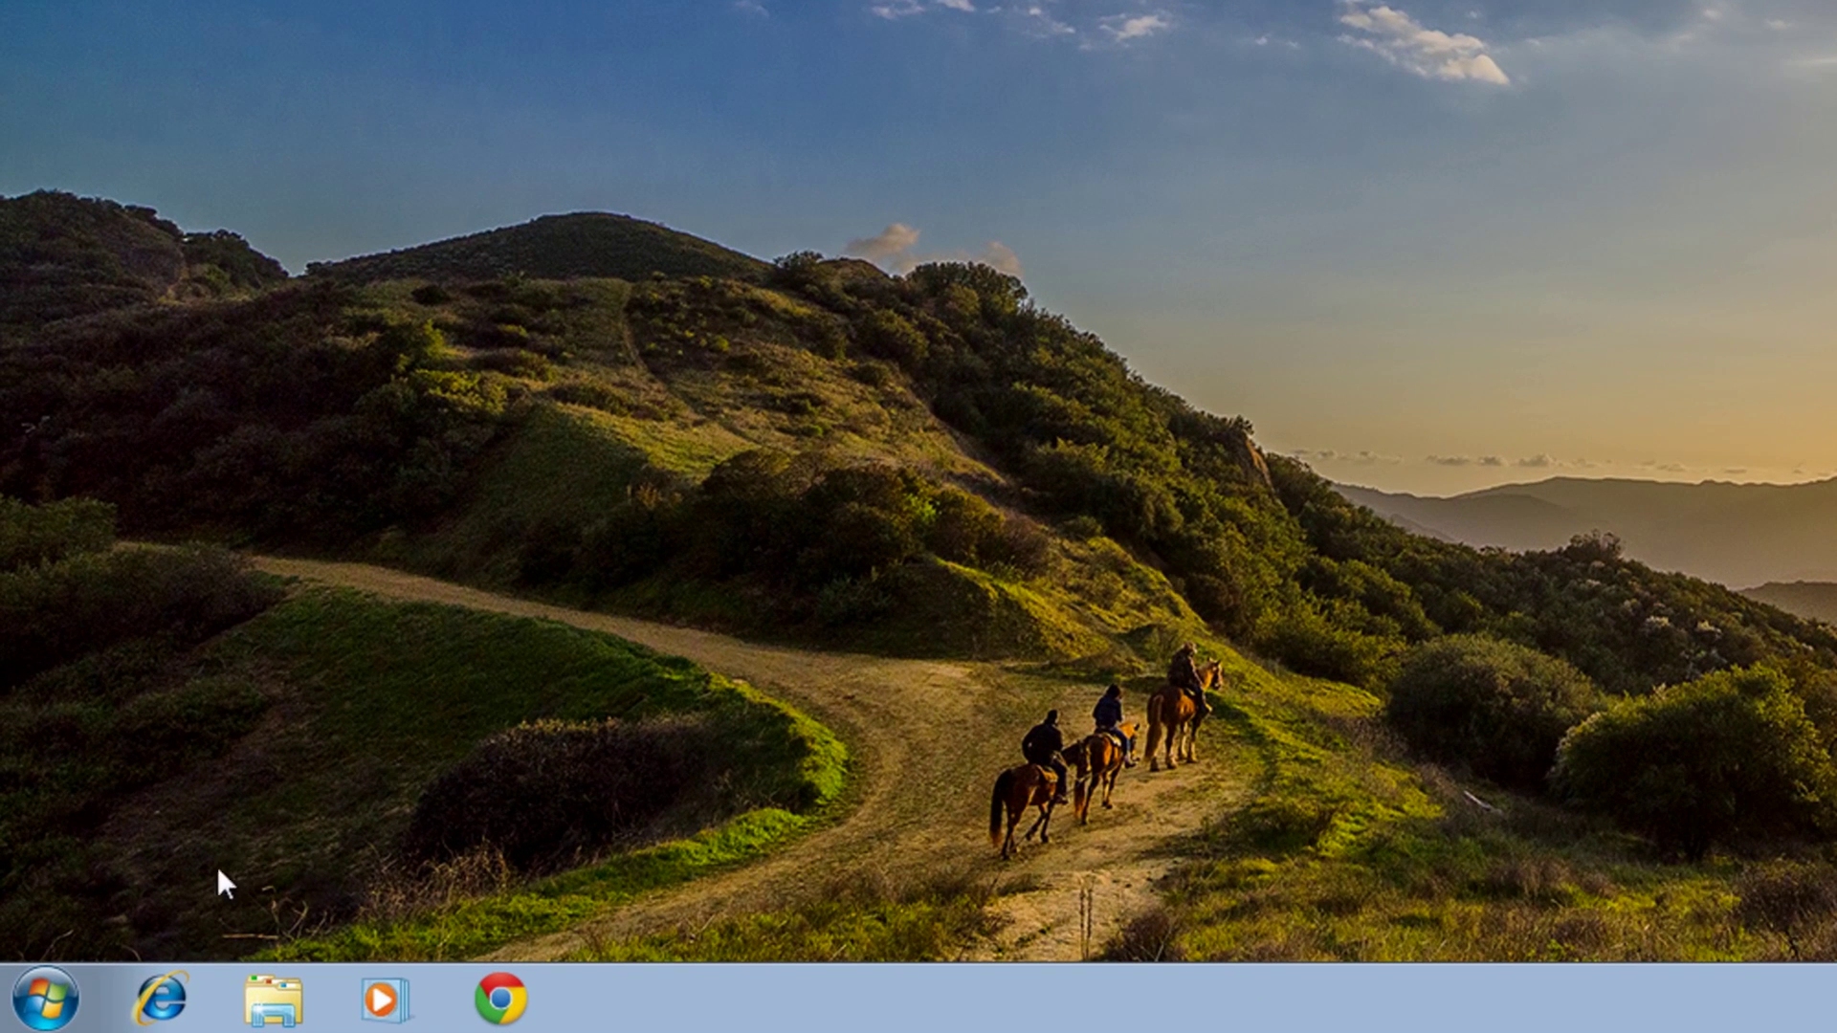
# - Restart the Windows 7 PC and boot Mini Windows Xp from the Hiren's BootCD menu
pyautogui.click(45, 997)
pyautogui.click(635, 903)
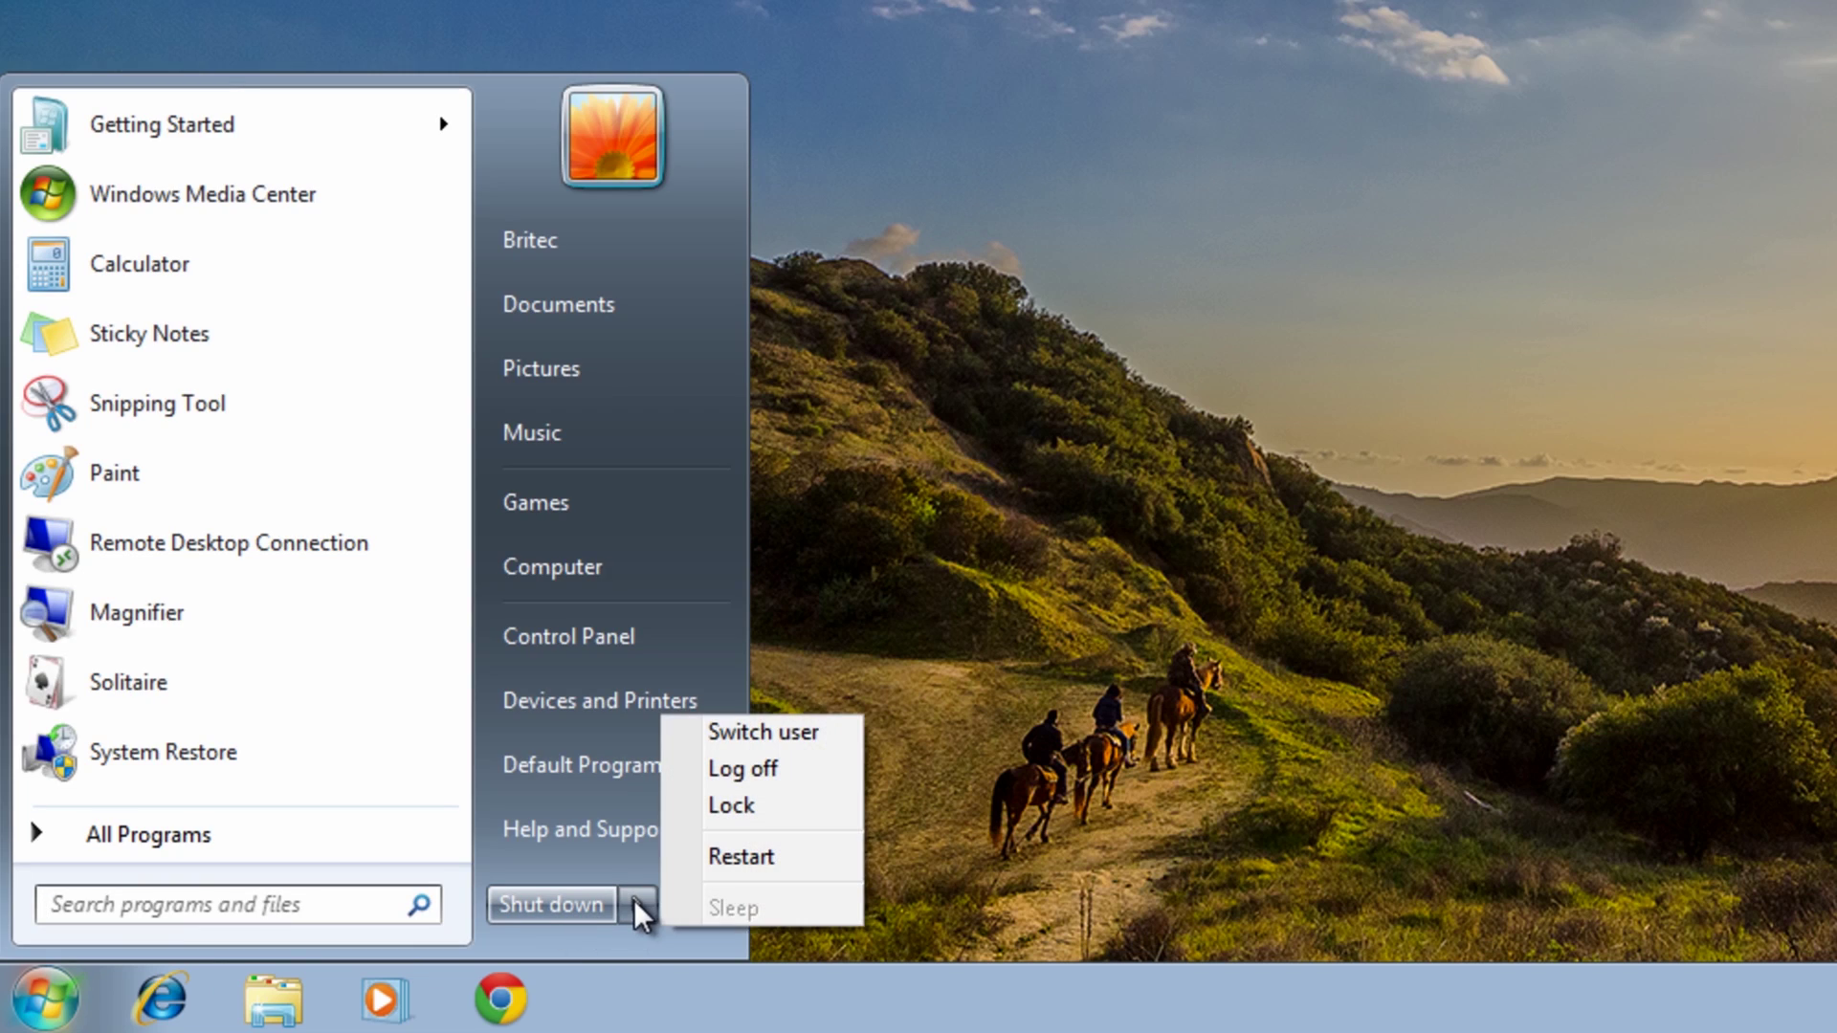
pyautogui.click(785, 861)
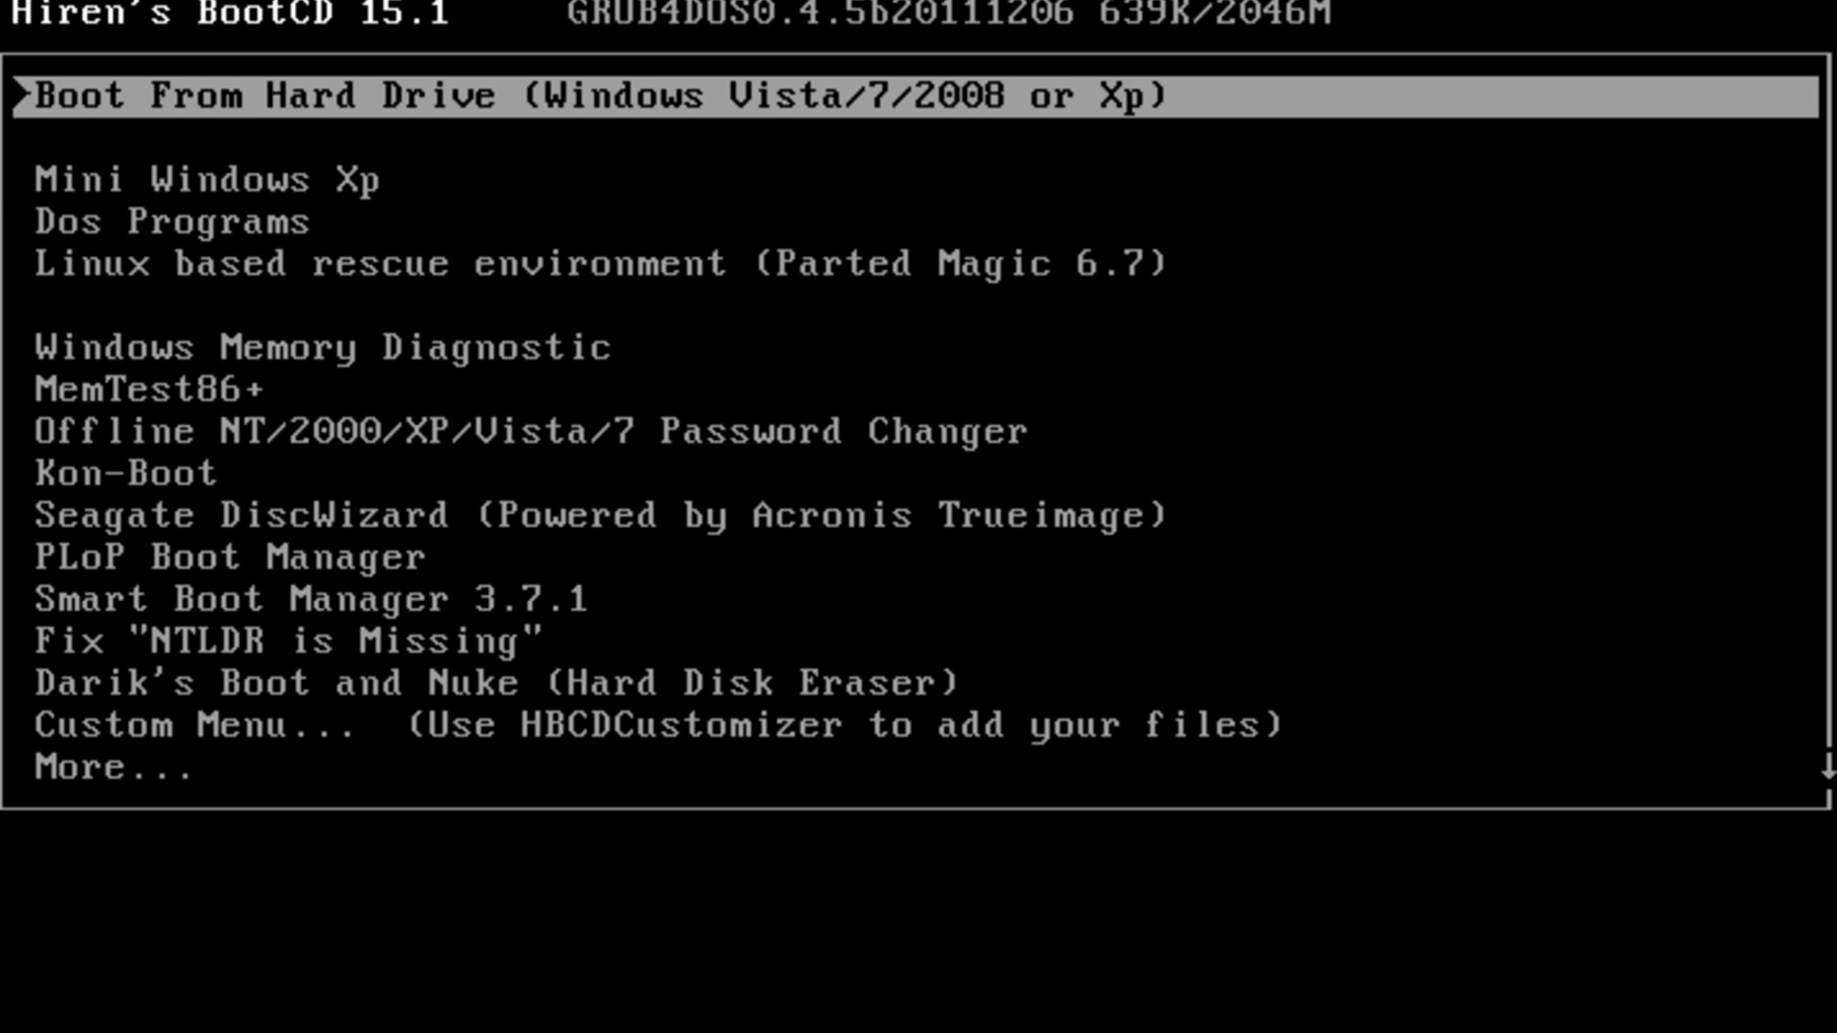
pyautogui.press('Down')
pyautogui.press('Up')
pyautogui.press('Down')
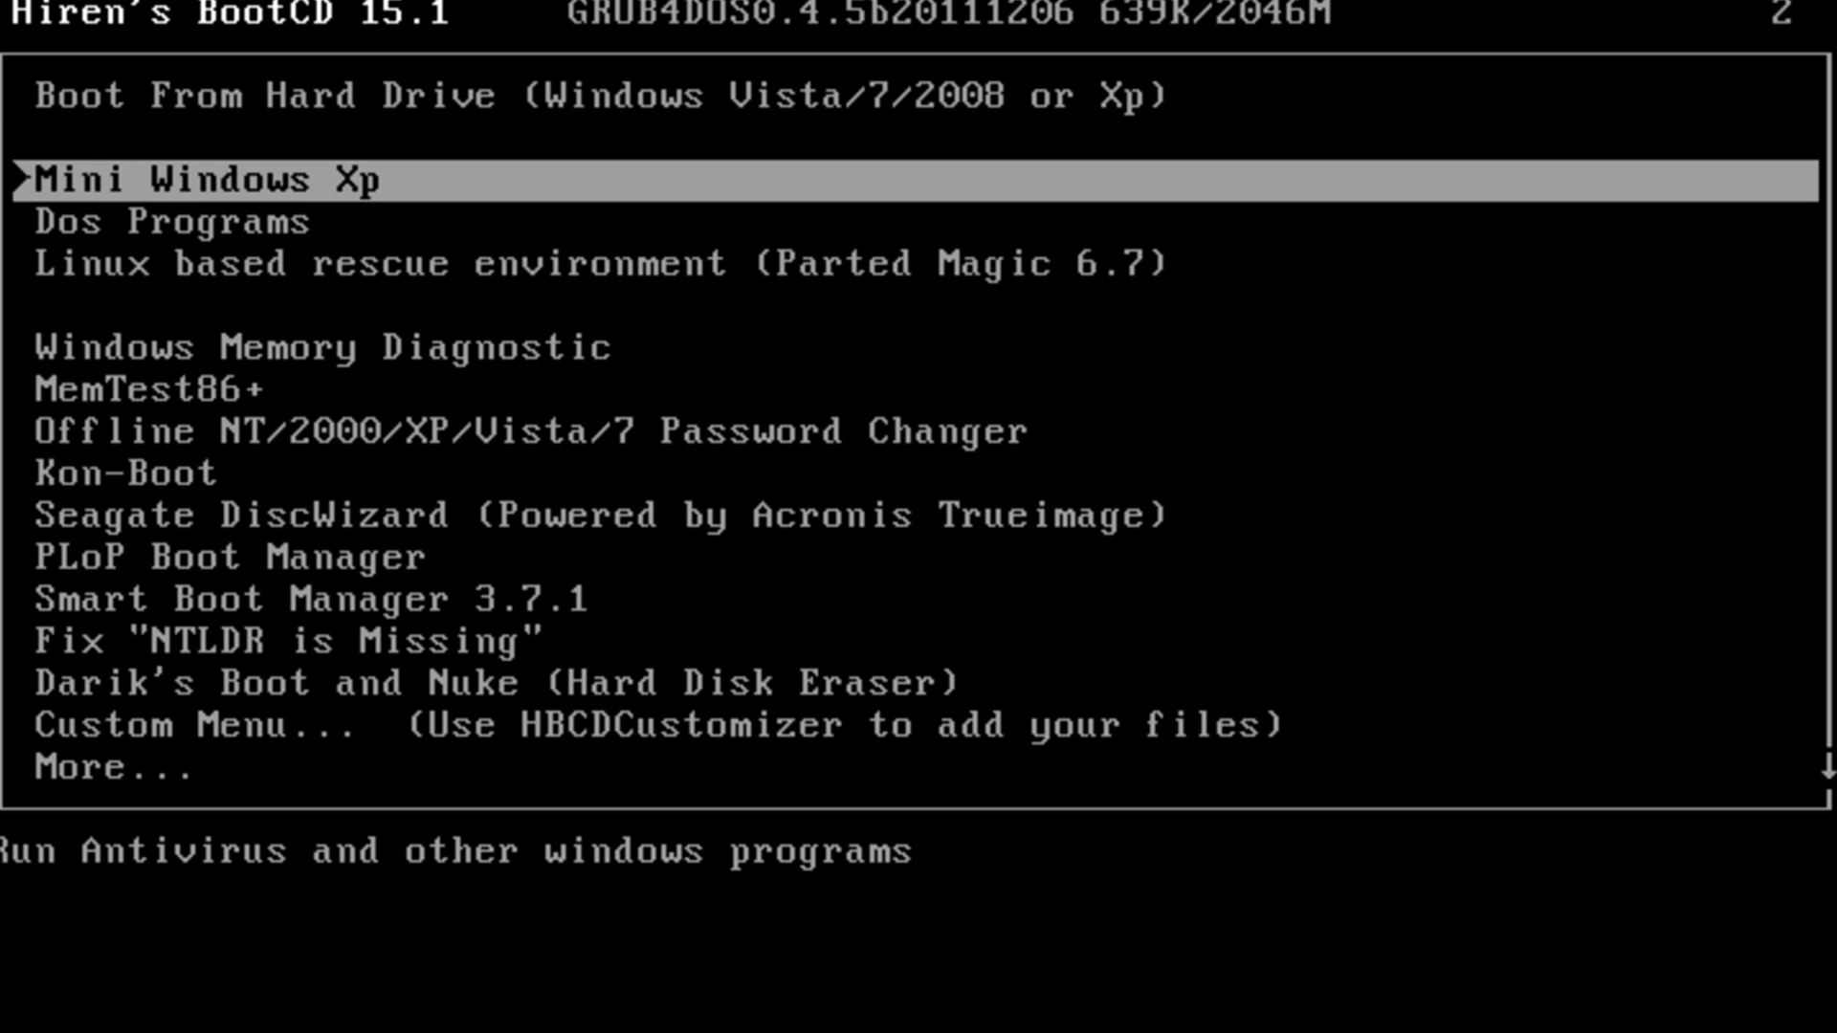
pyautogui.press('Return')
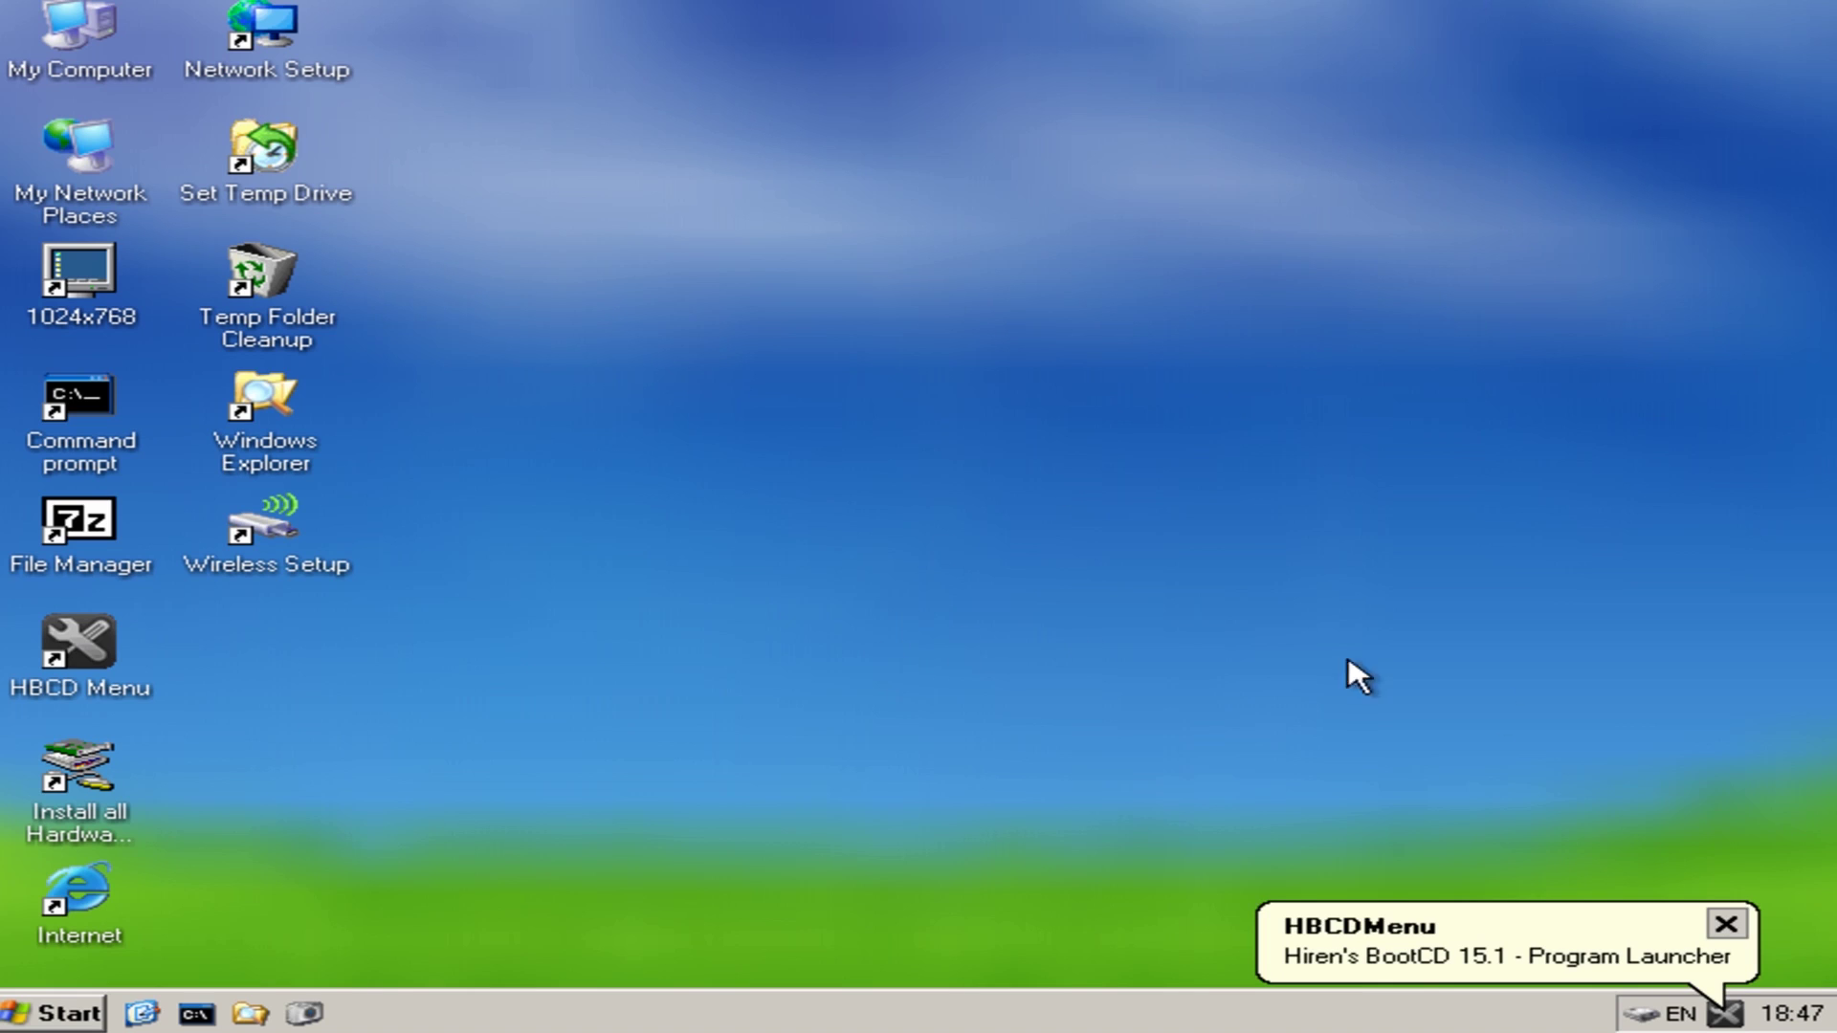
# - Launch AutoRuns (All Startups) from the HBCD Menu's Startup category and let it finish loading
pyautogui.click(1727, 1016)
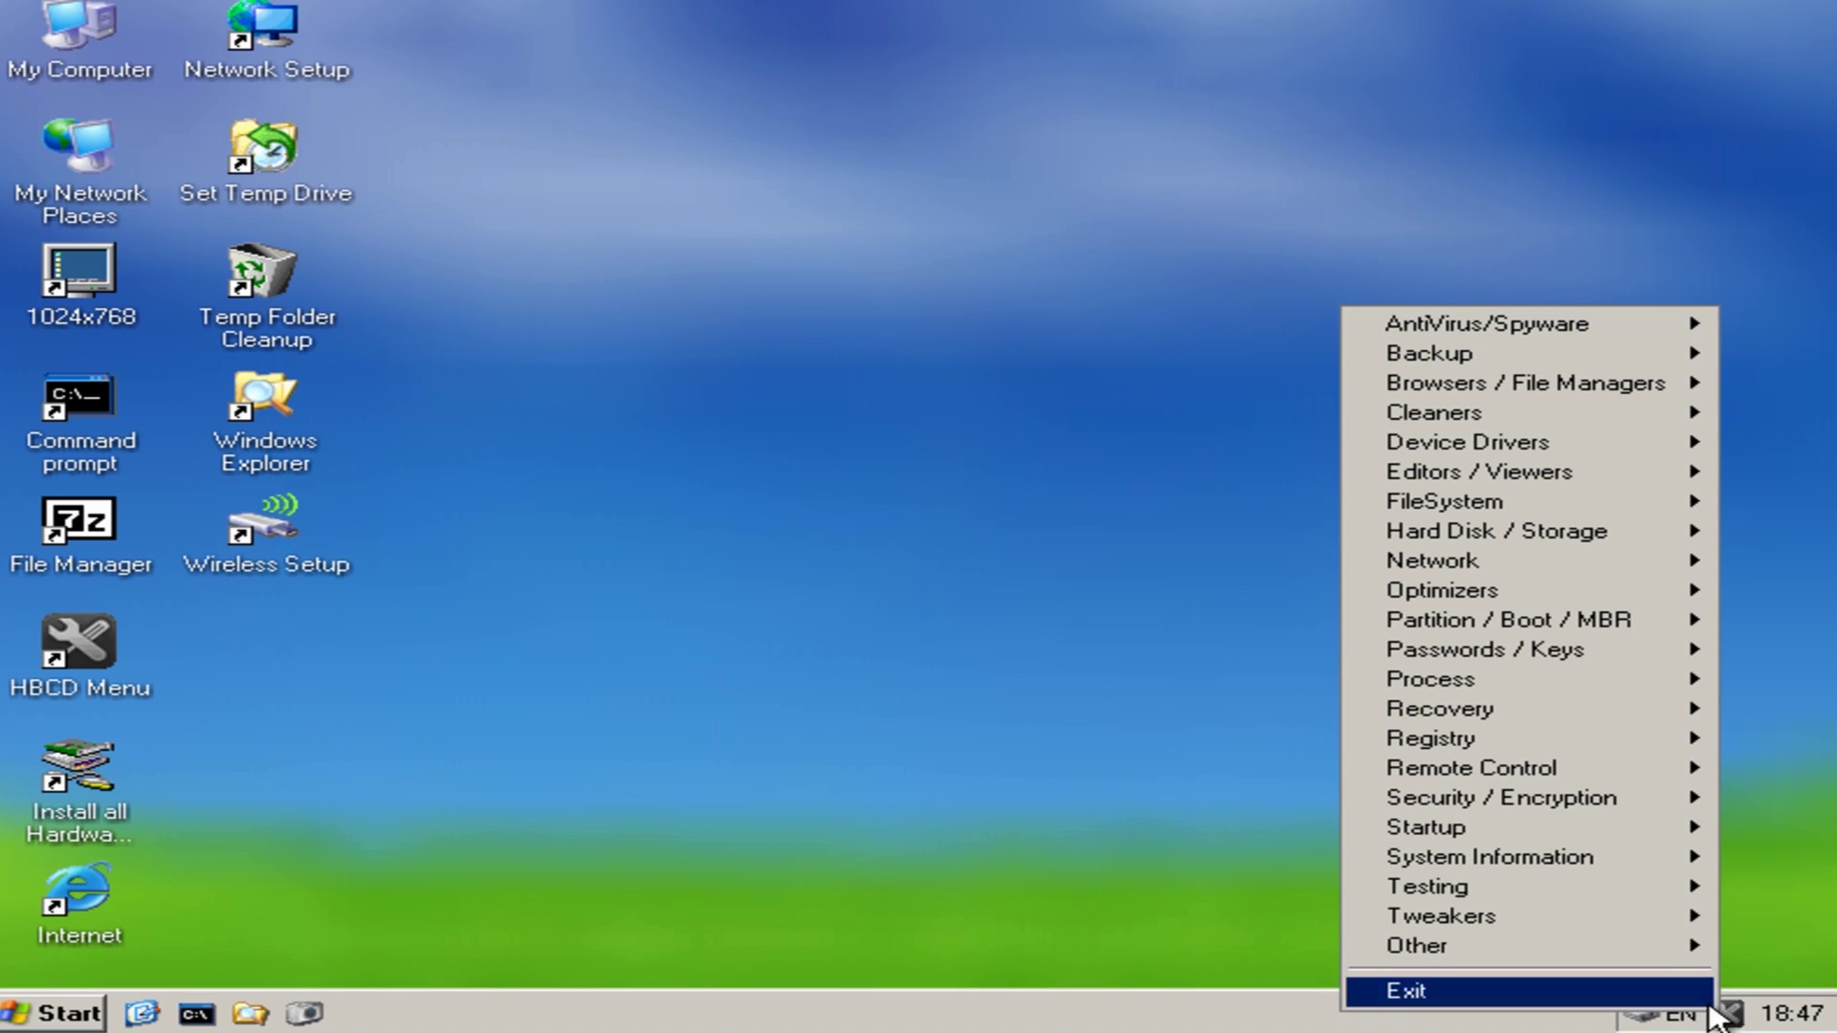
pyautogui.moveTo(1614, 838)
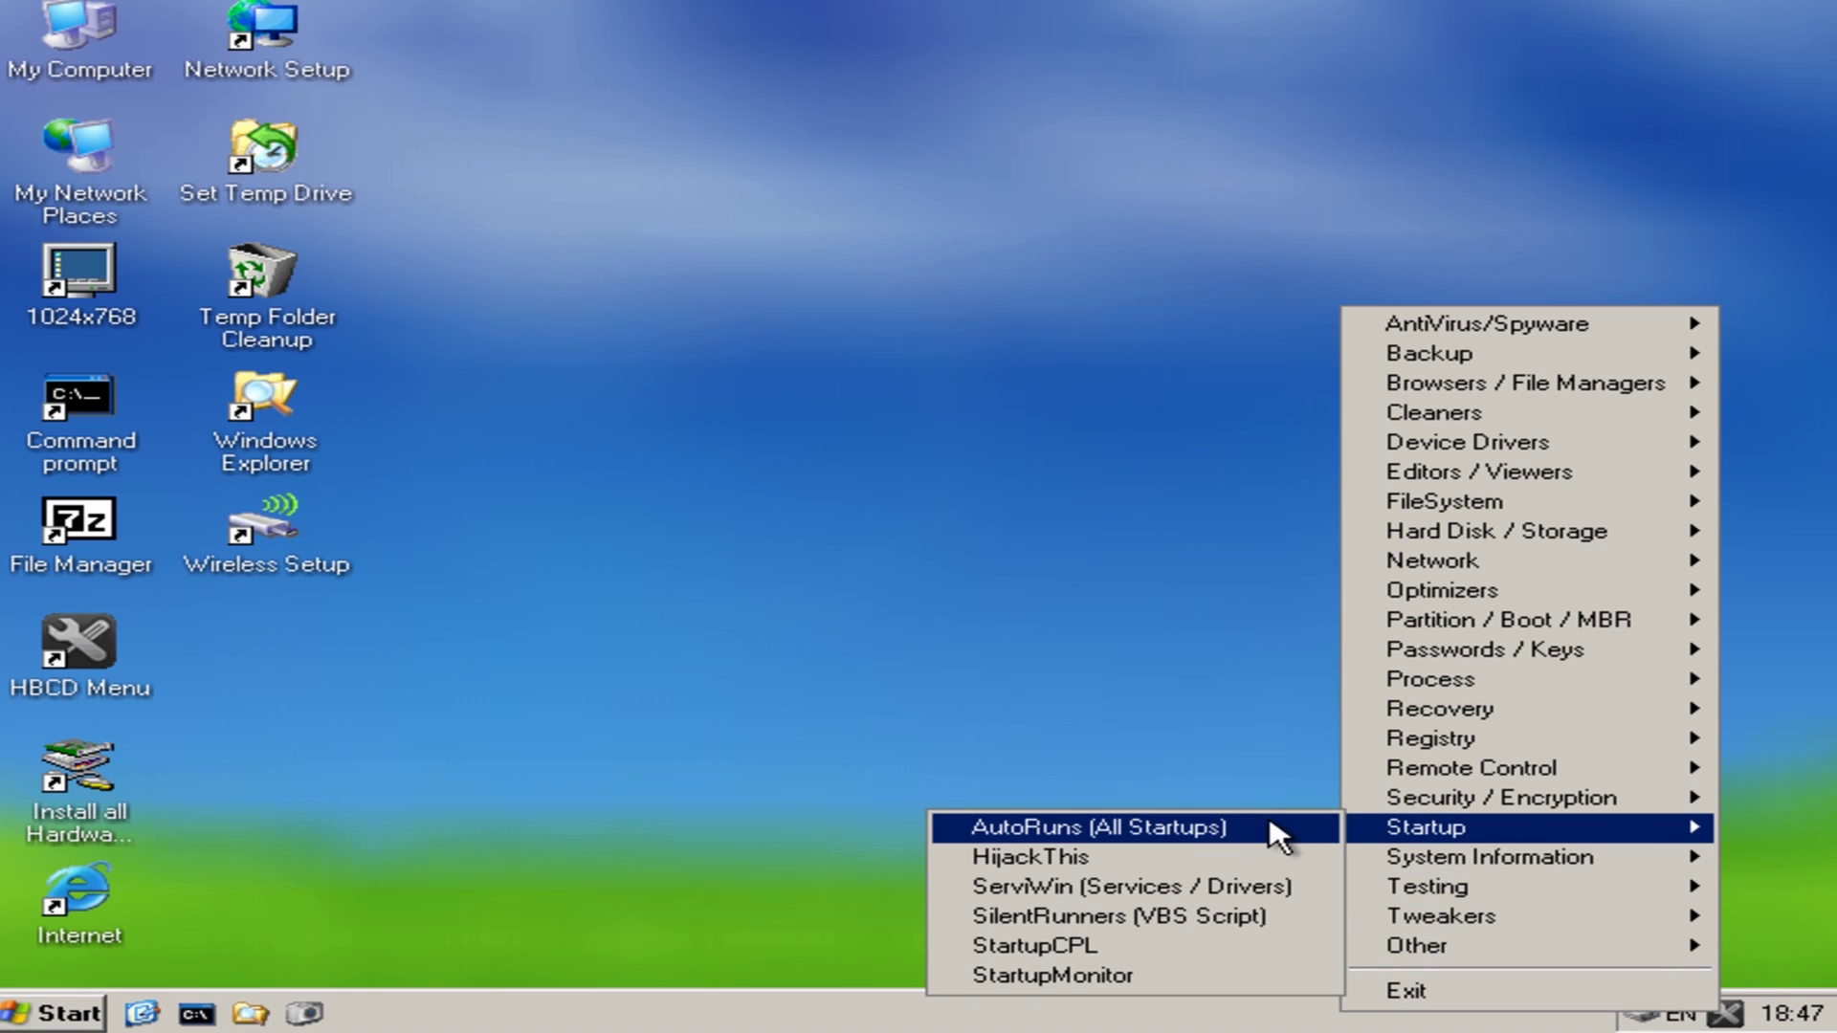
pyautogui.click(1160, 843)
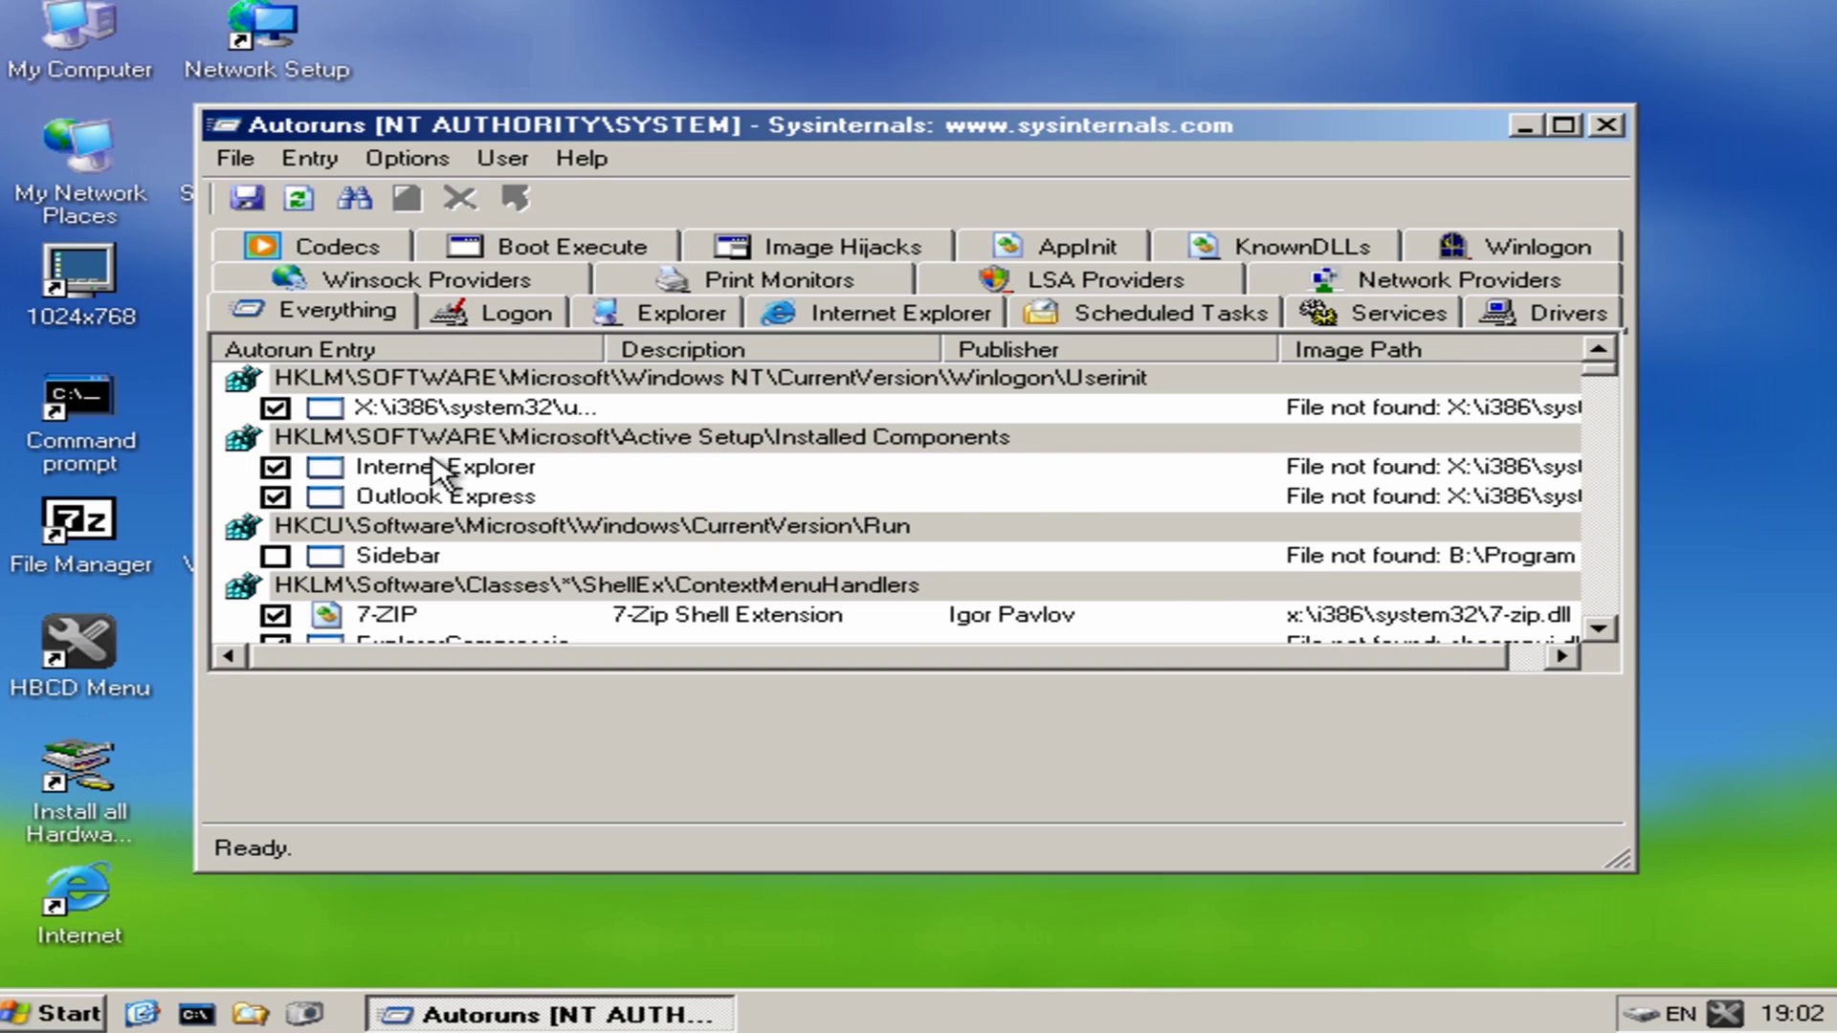
pyautogui.click(230, 163)
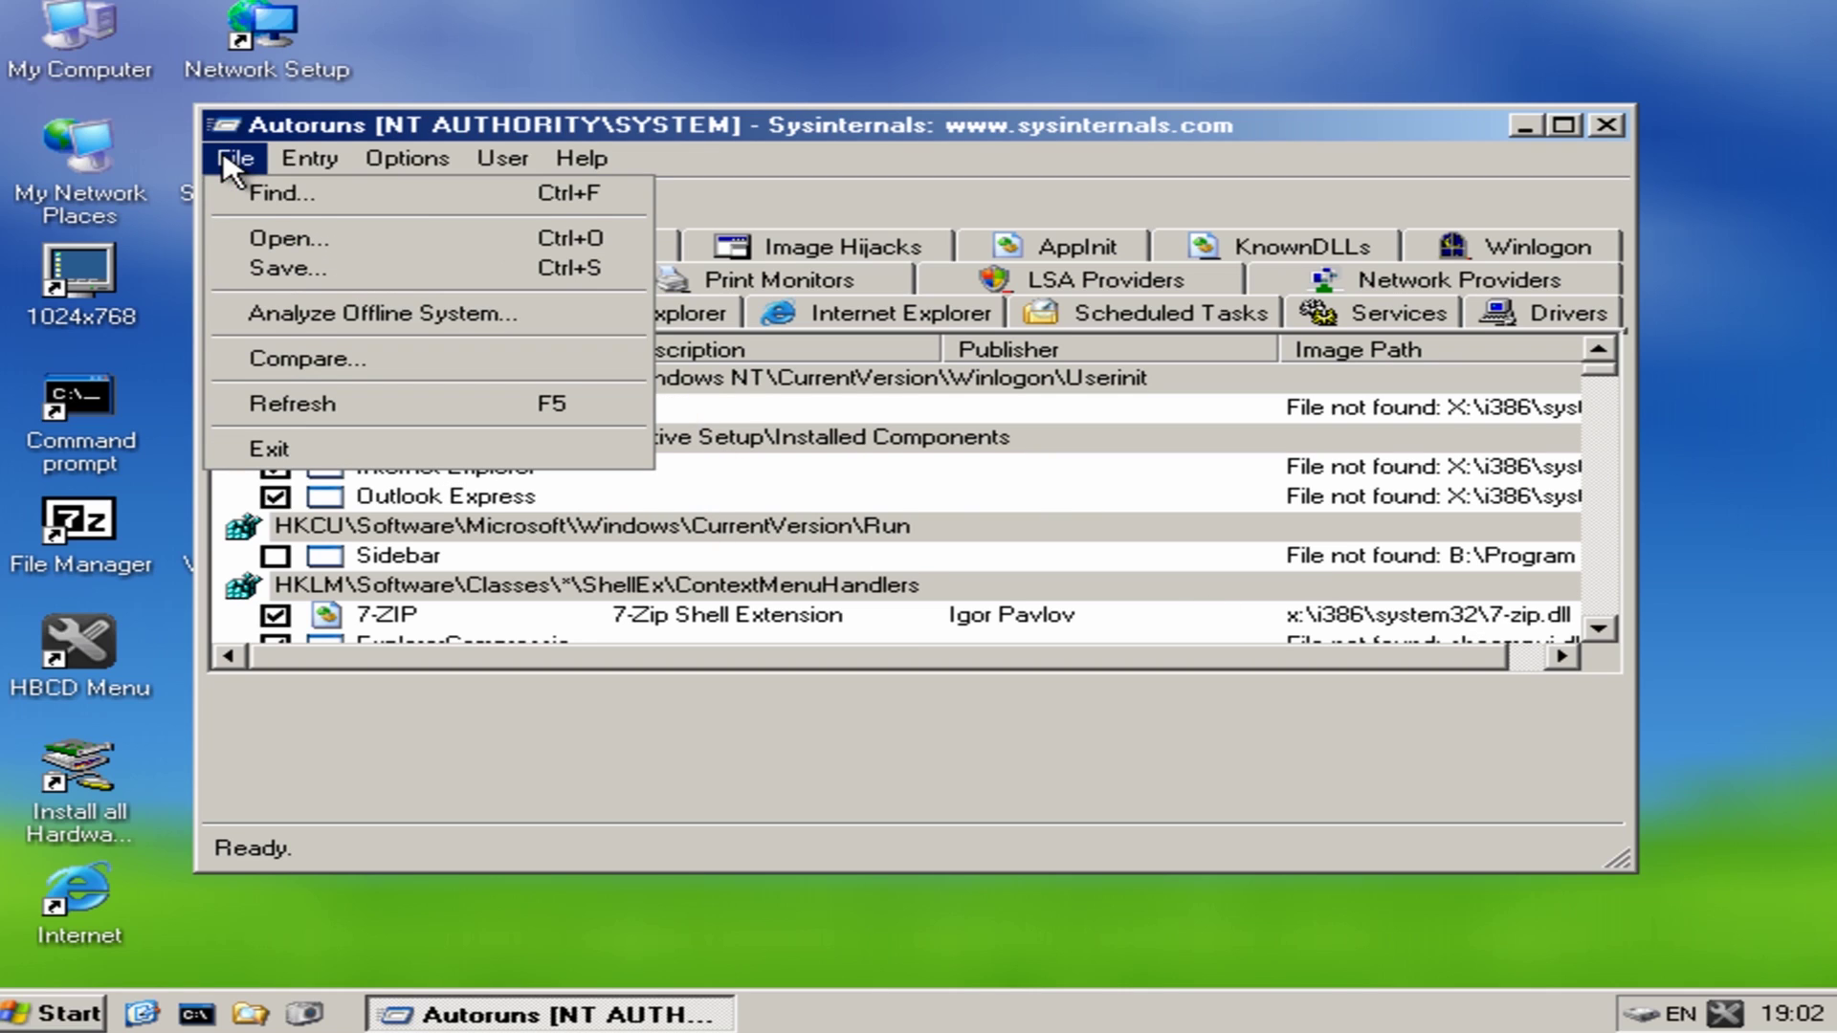
# - Analyze the offline system with System Root D:\Windows and user profile D:\Users\Default
pyautogui.click(315, 320)
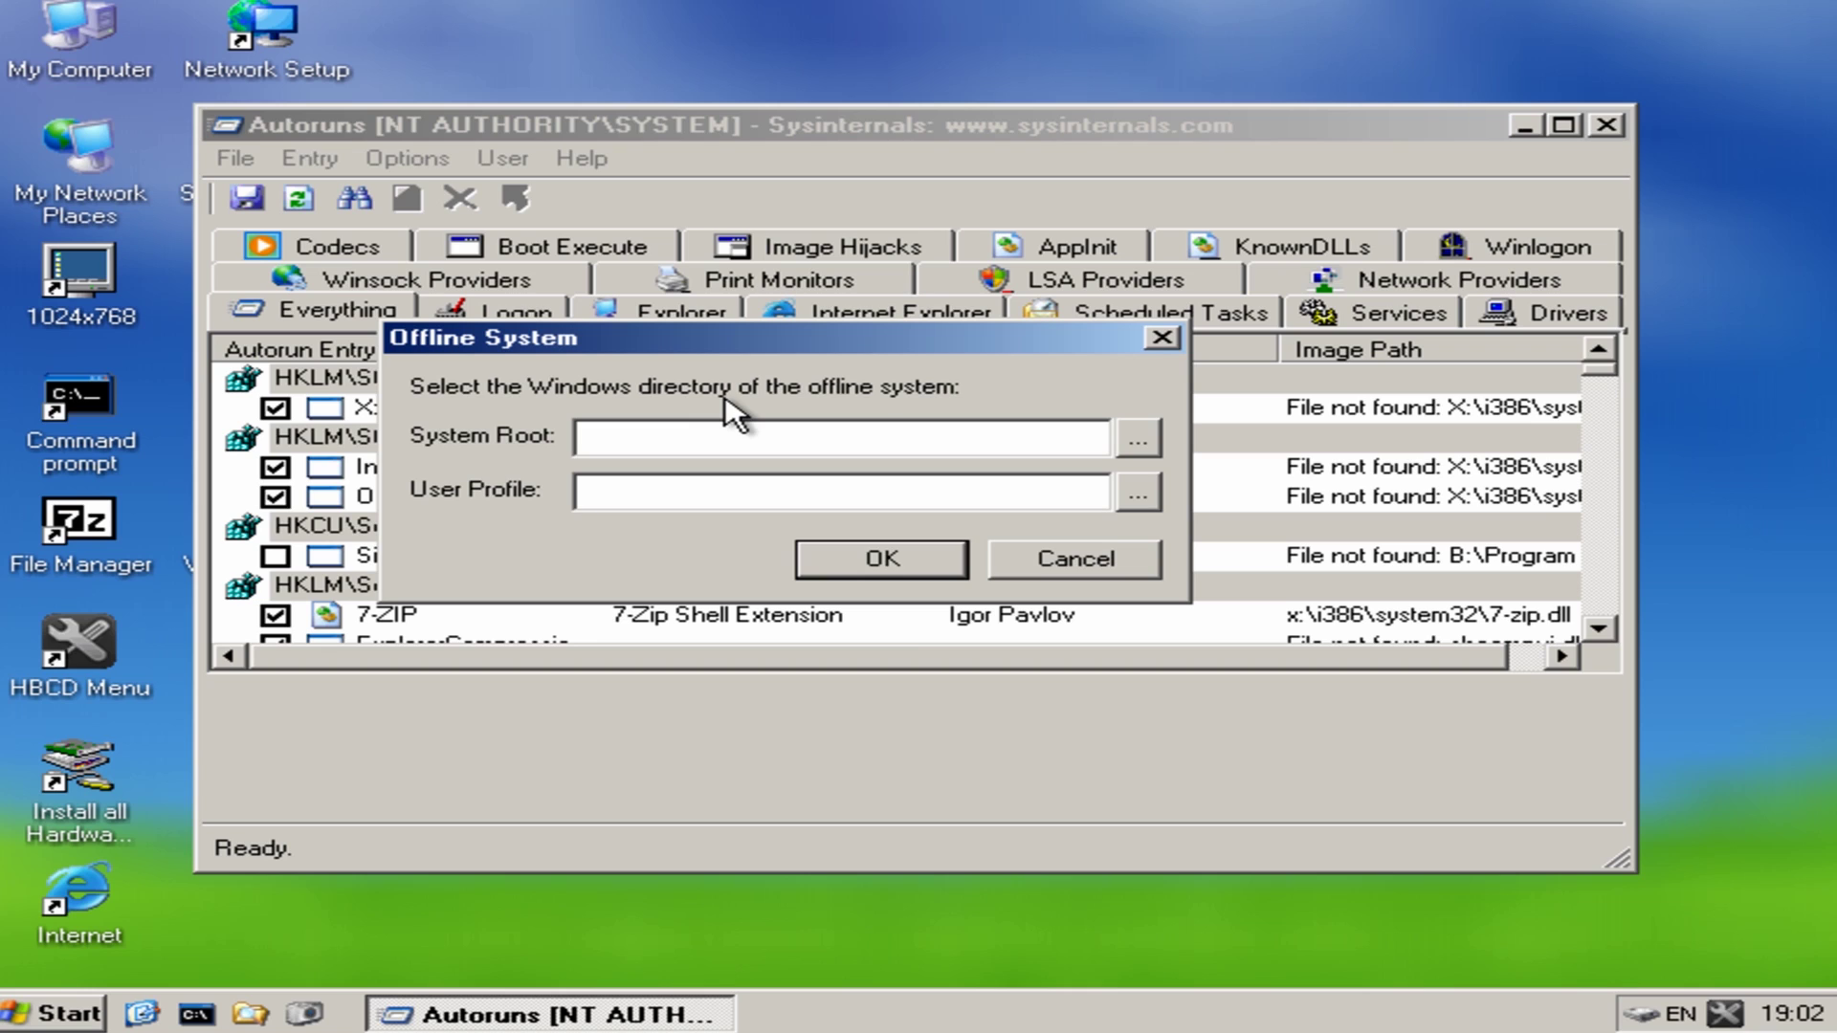
pyautogui.click(1136, 442)
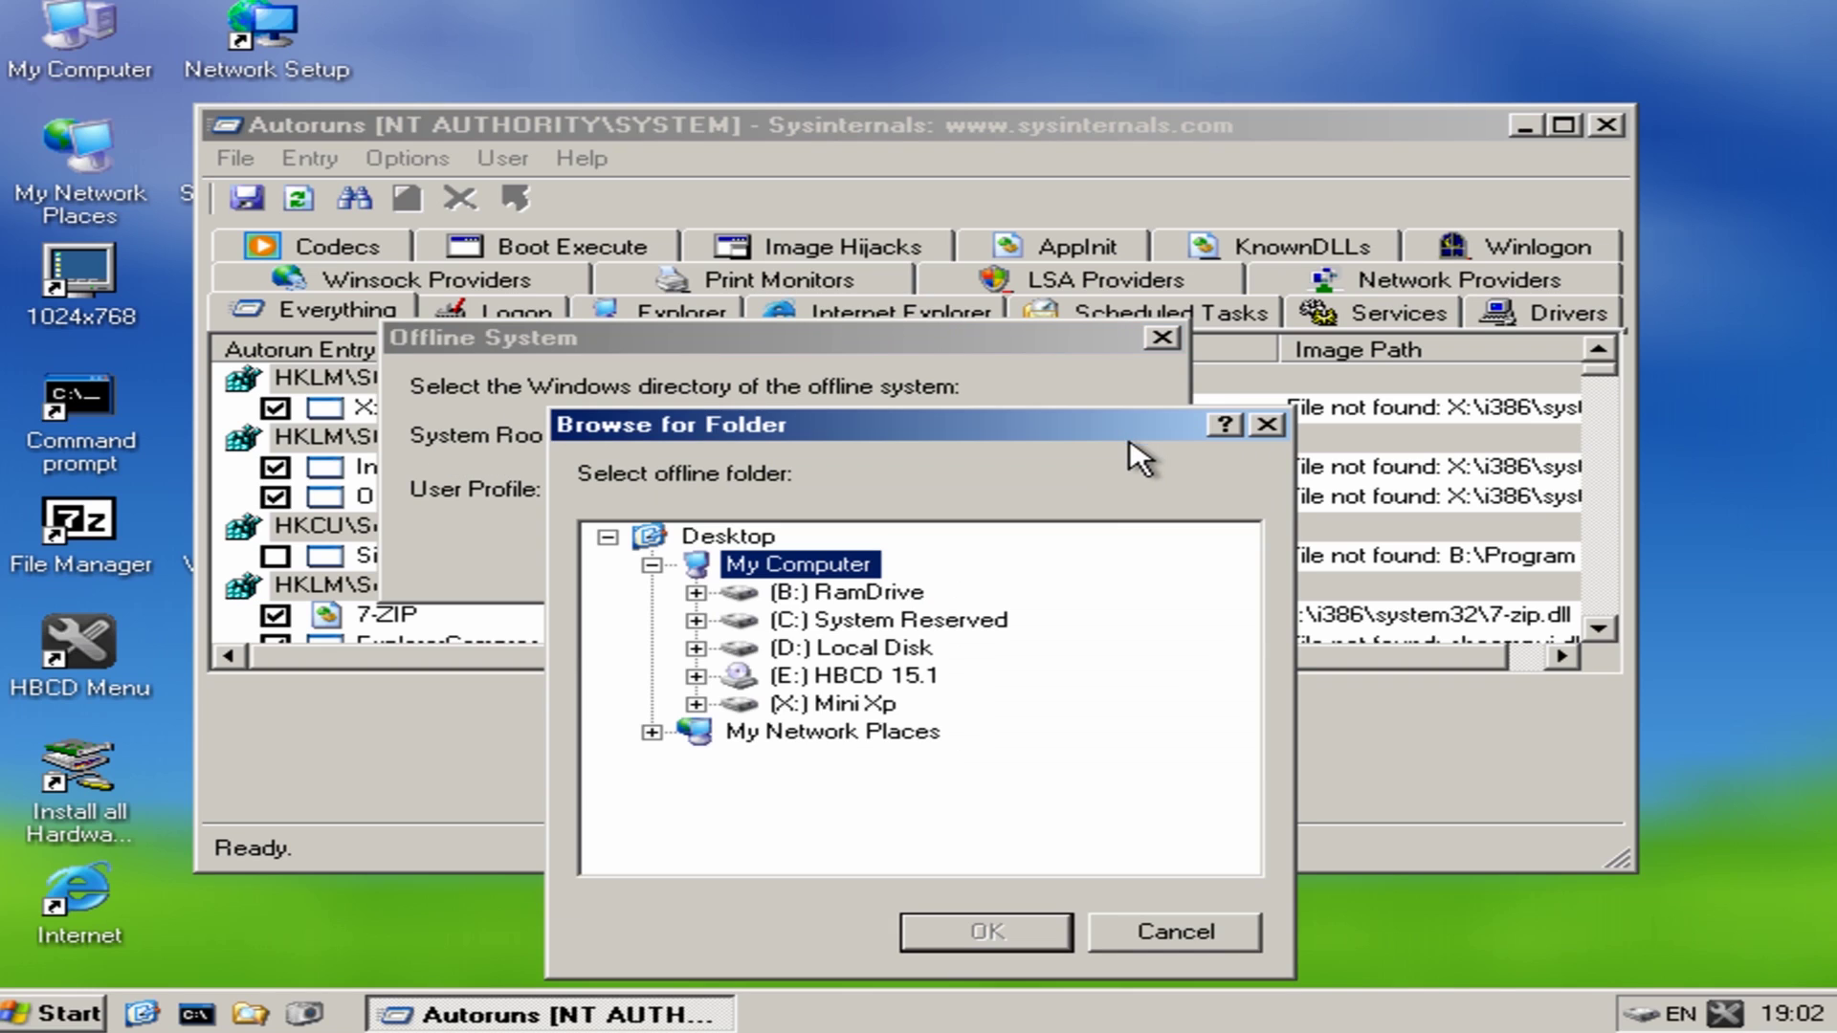
pyautogui.click(866, 650)
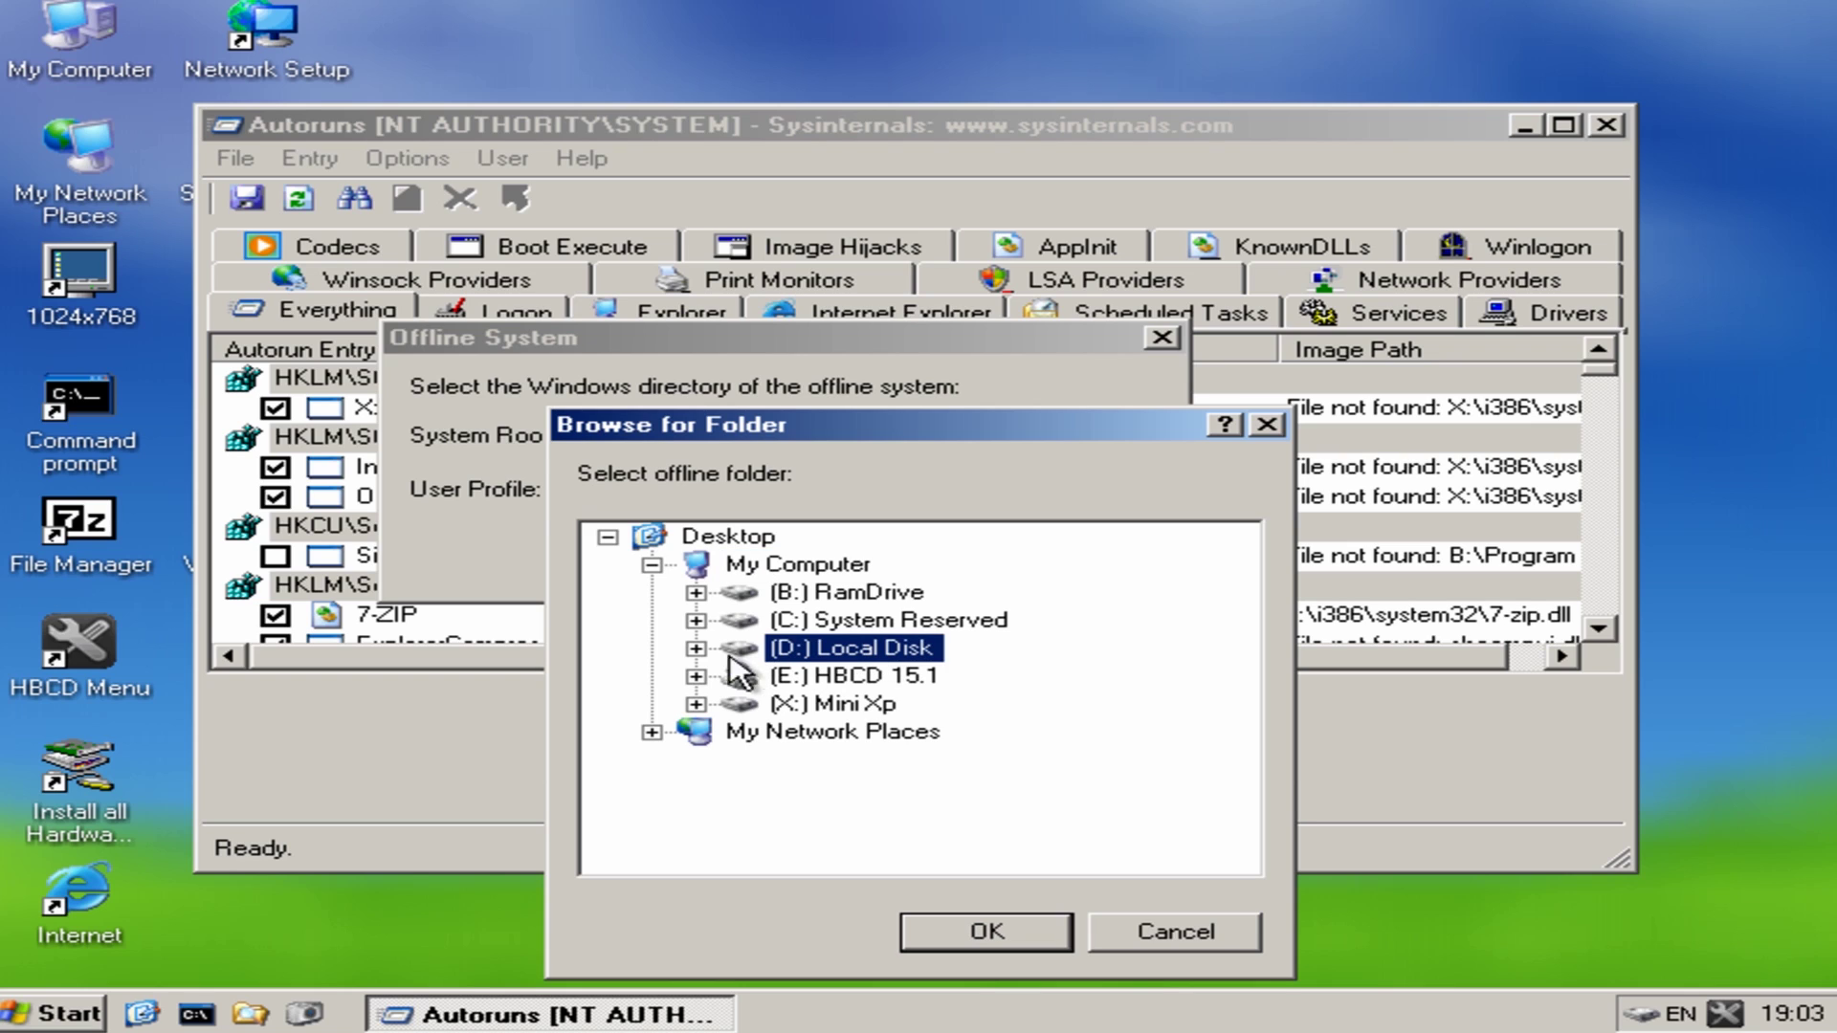
pyautogui.click(697, 647)
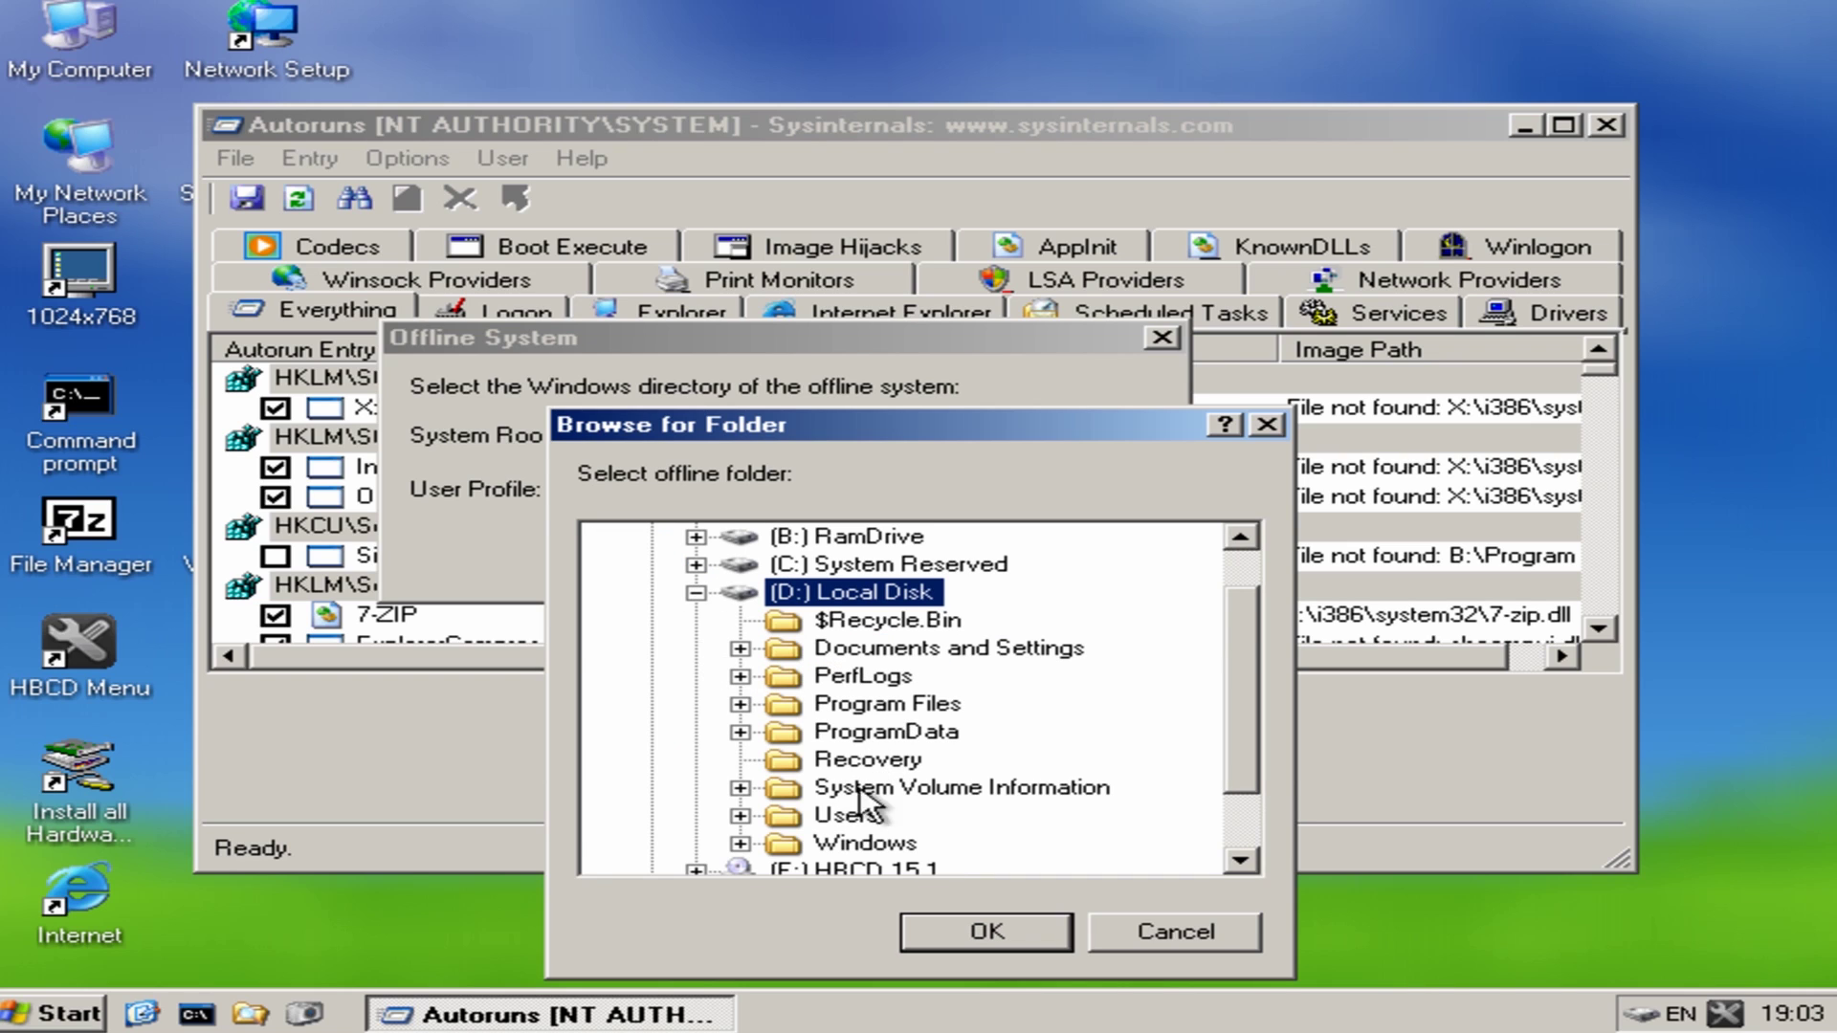
pyautogui.click(861, 844)
pyautogui.click(985, 932)
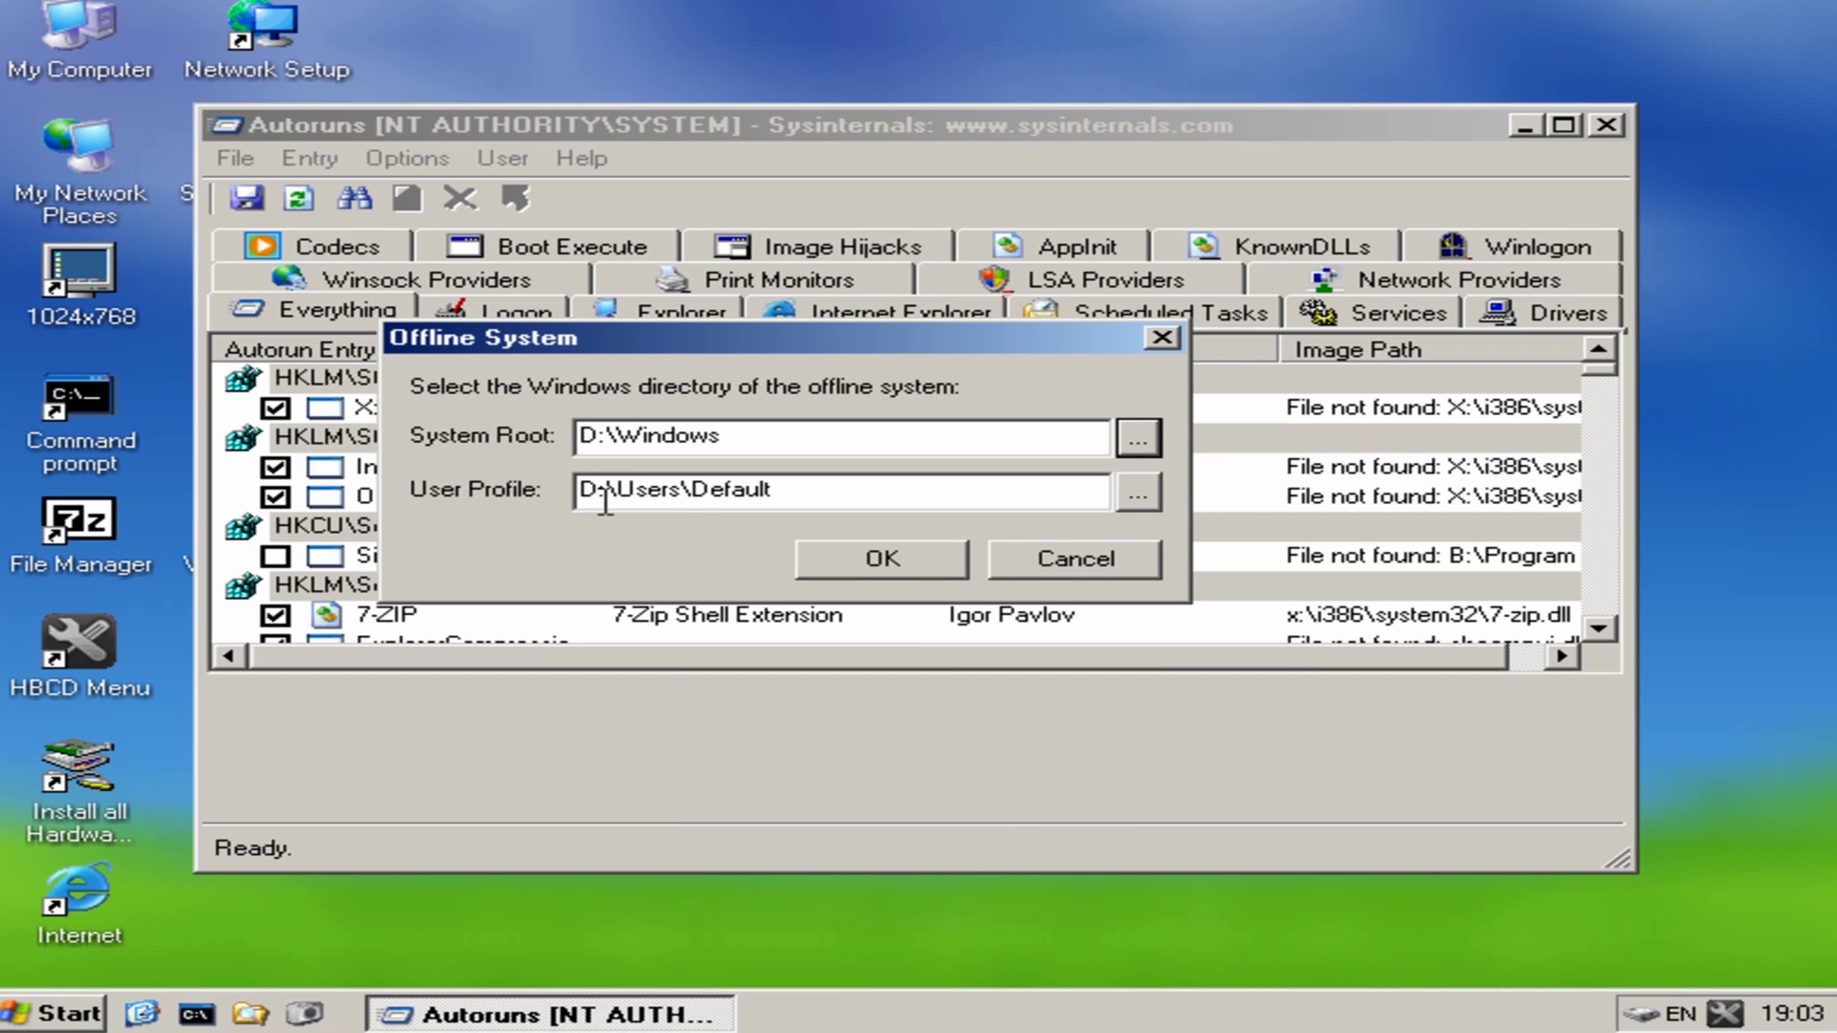
pyautogui.click(893, 568)
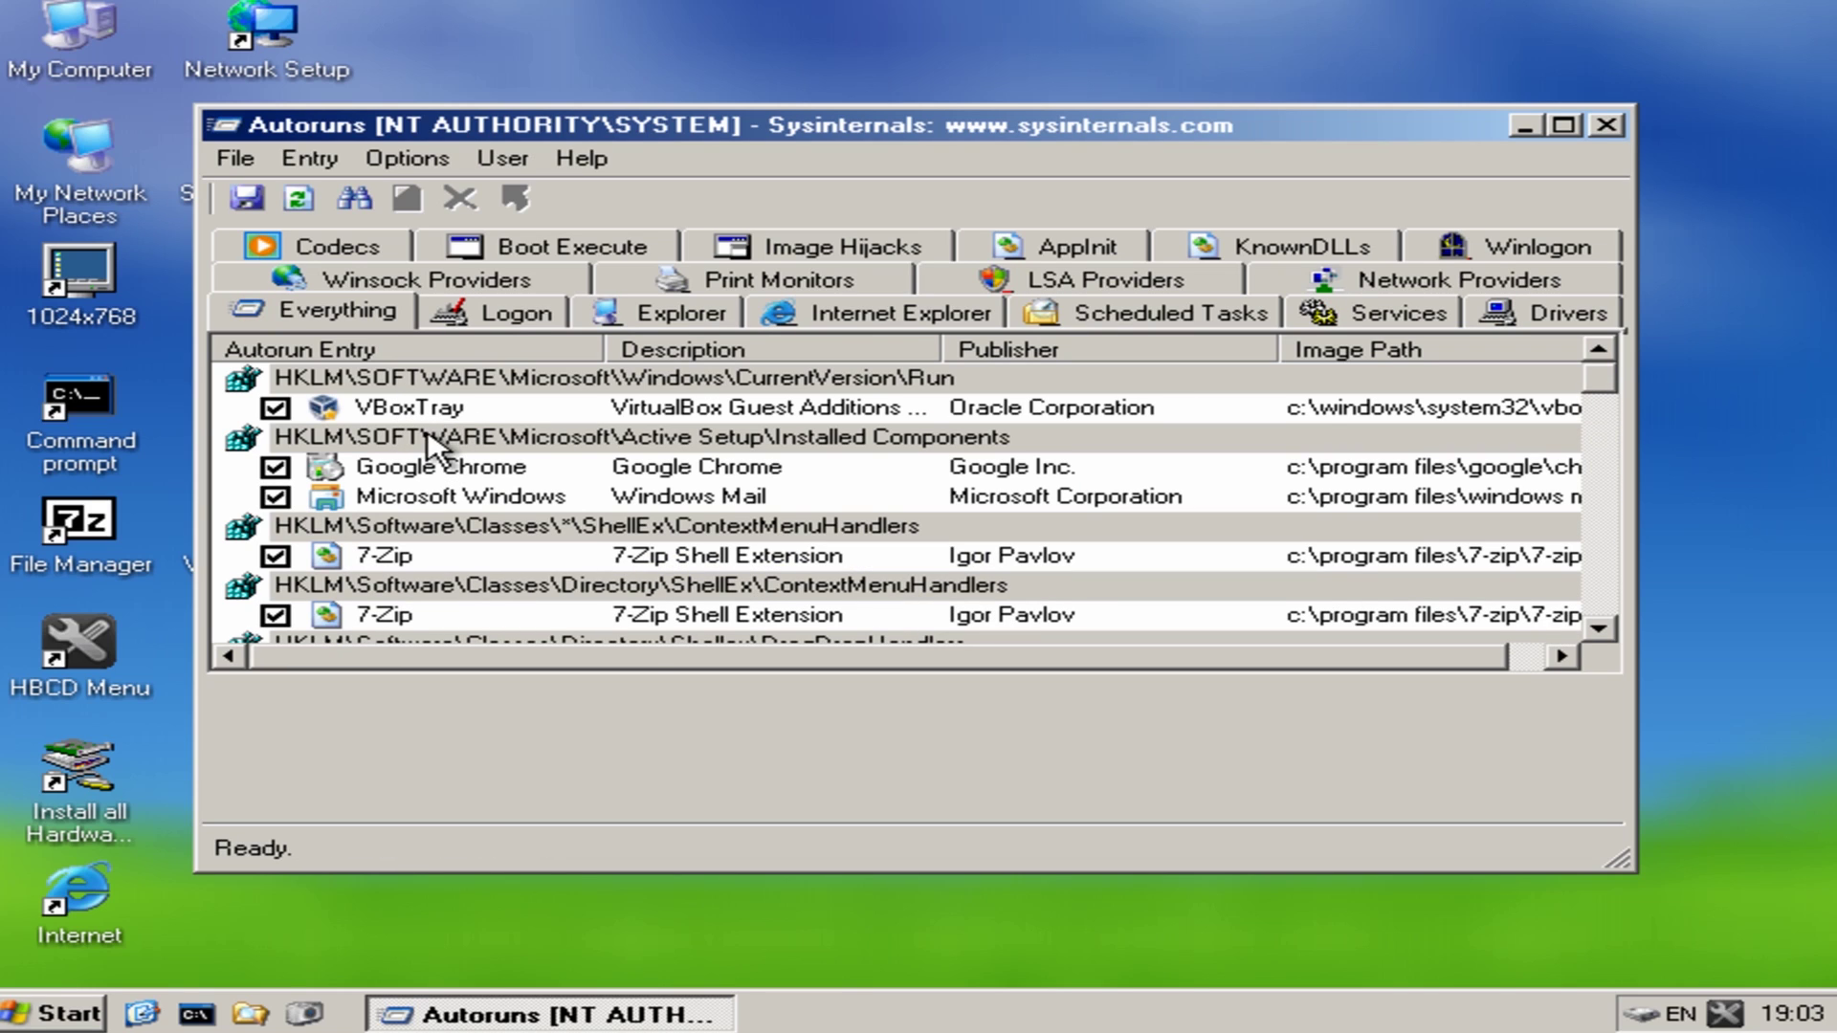
# - Inspect the VBoxTray entry, then scroll down to the Services drivers list
pyautogui.click(392, 412)
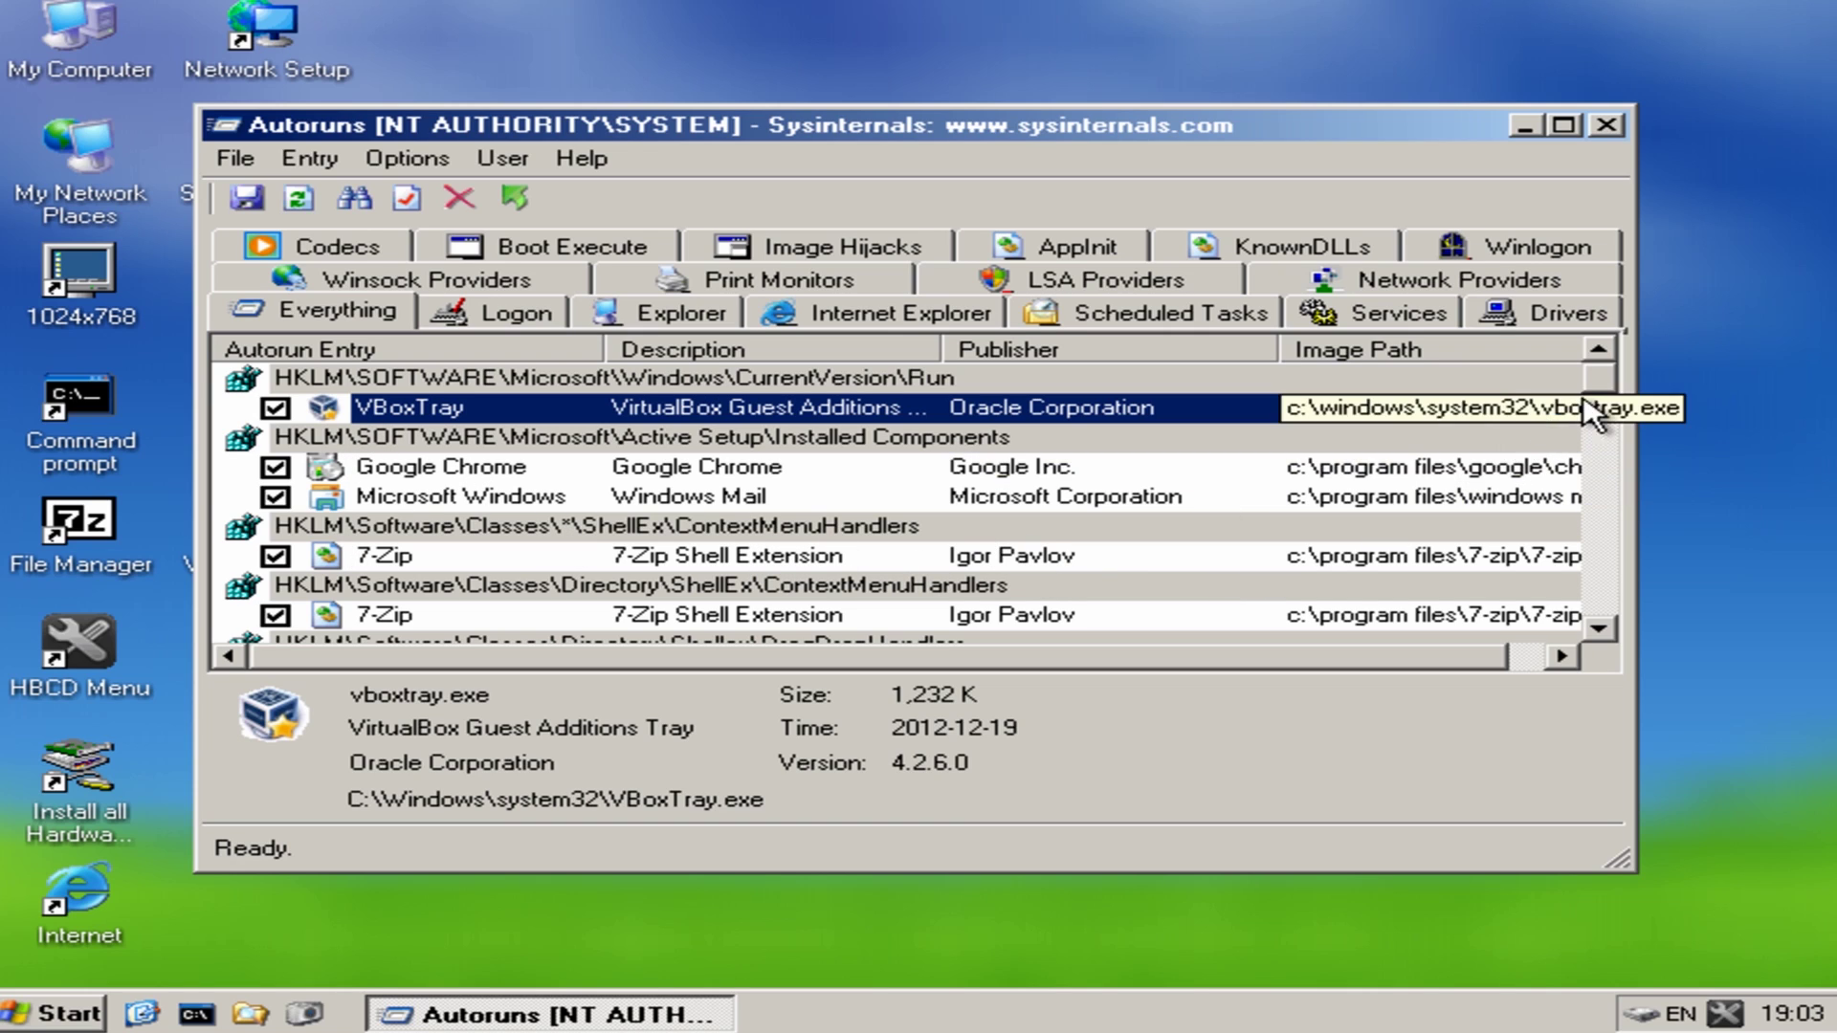
pyautogui.moveTo(1598, 386); pyautogui.dragTo(1604, 431)
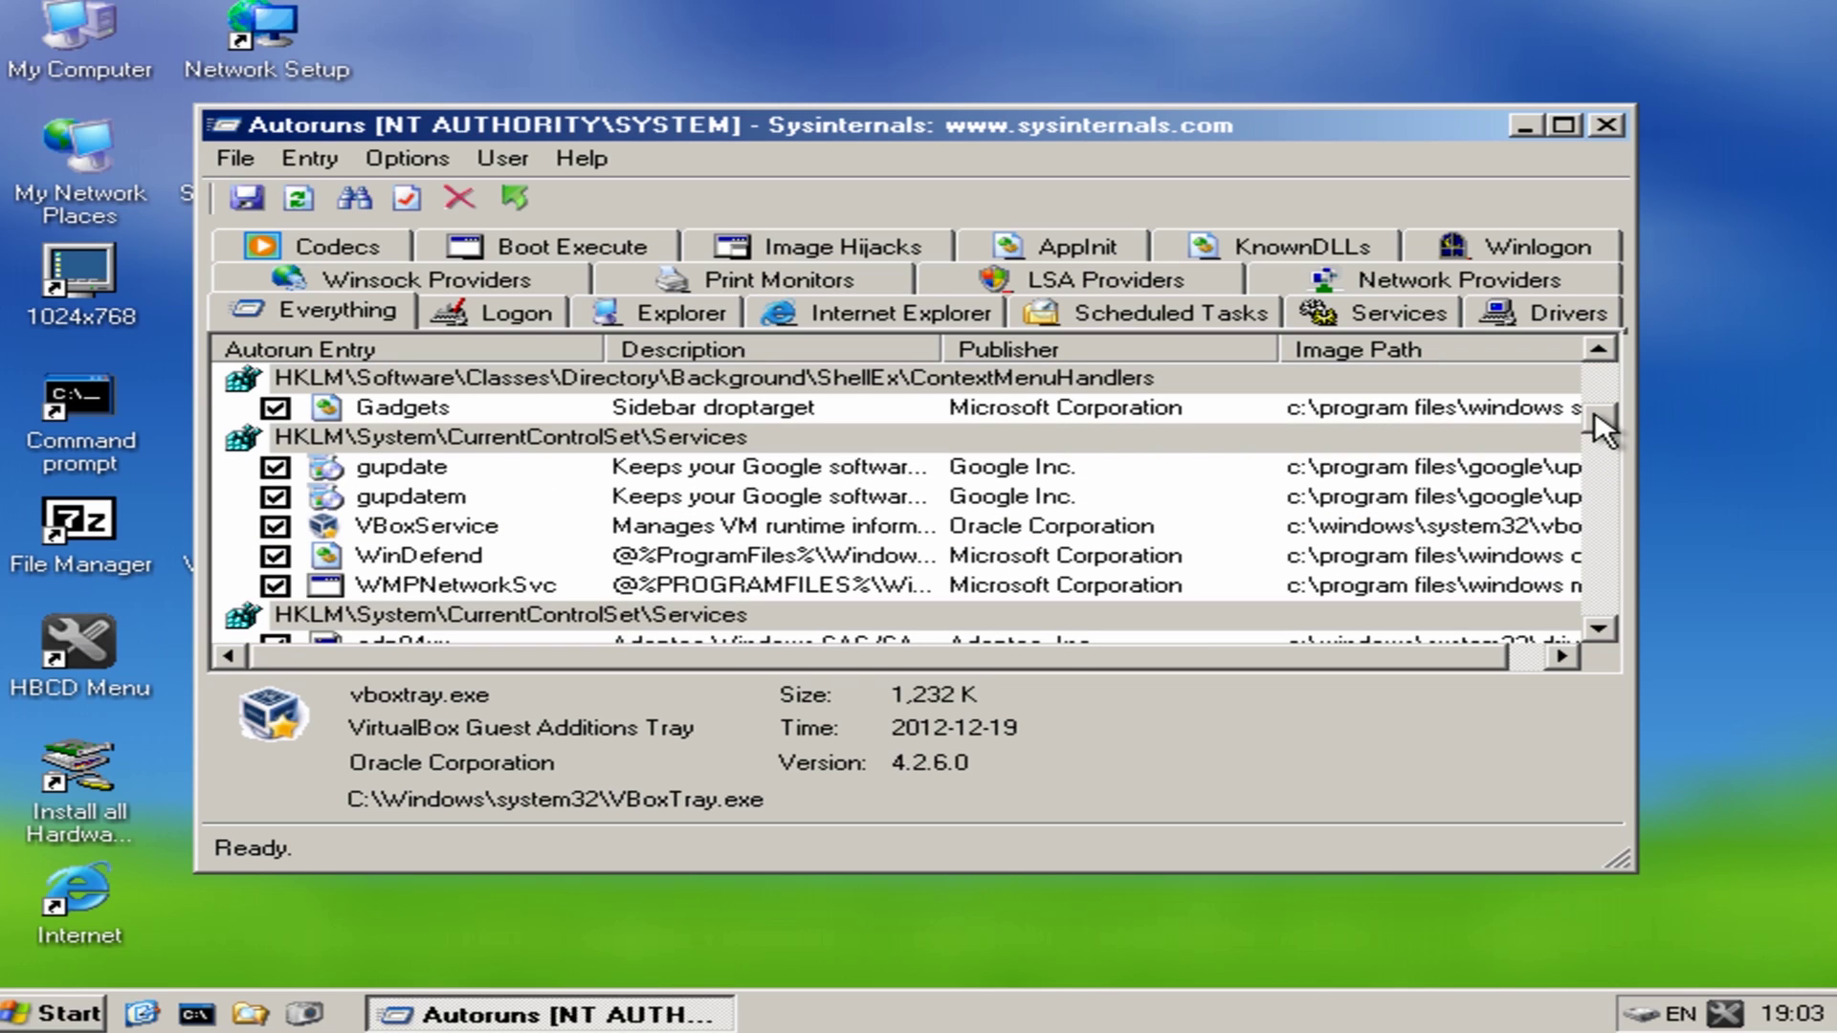
pyautogui.moveTo(1603, 431); pyautogui.dragTo(1488, 451)
# - Show the aic78xx driver's details, checking its djsvs.sys image path, and bring up its actions
pyautogui.click(398, 499)
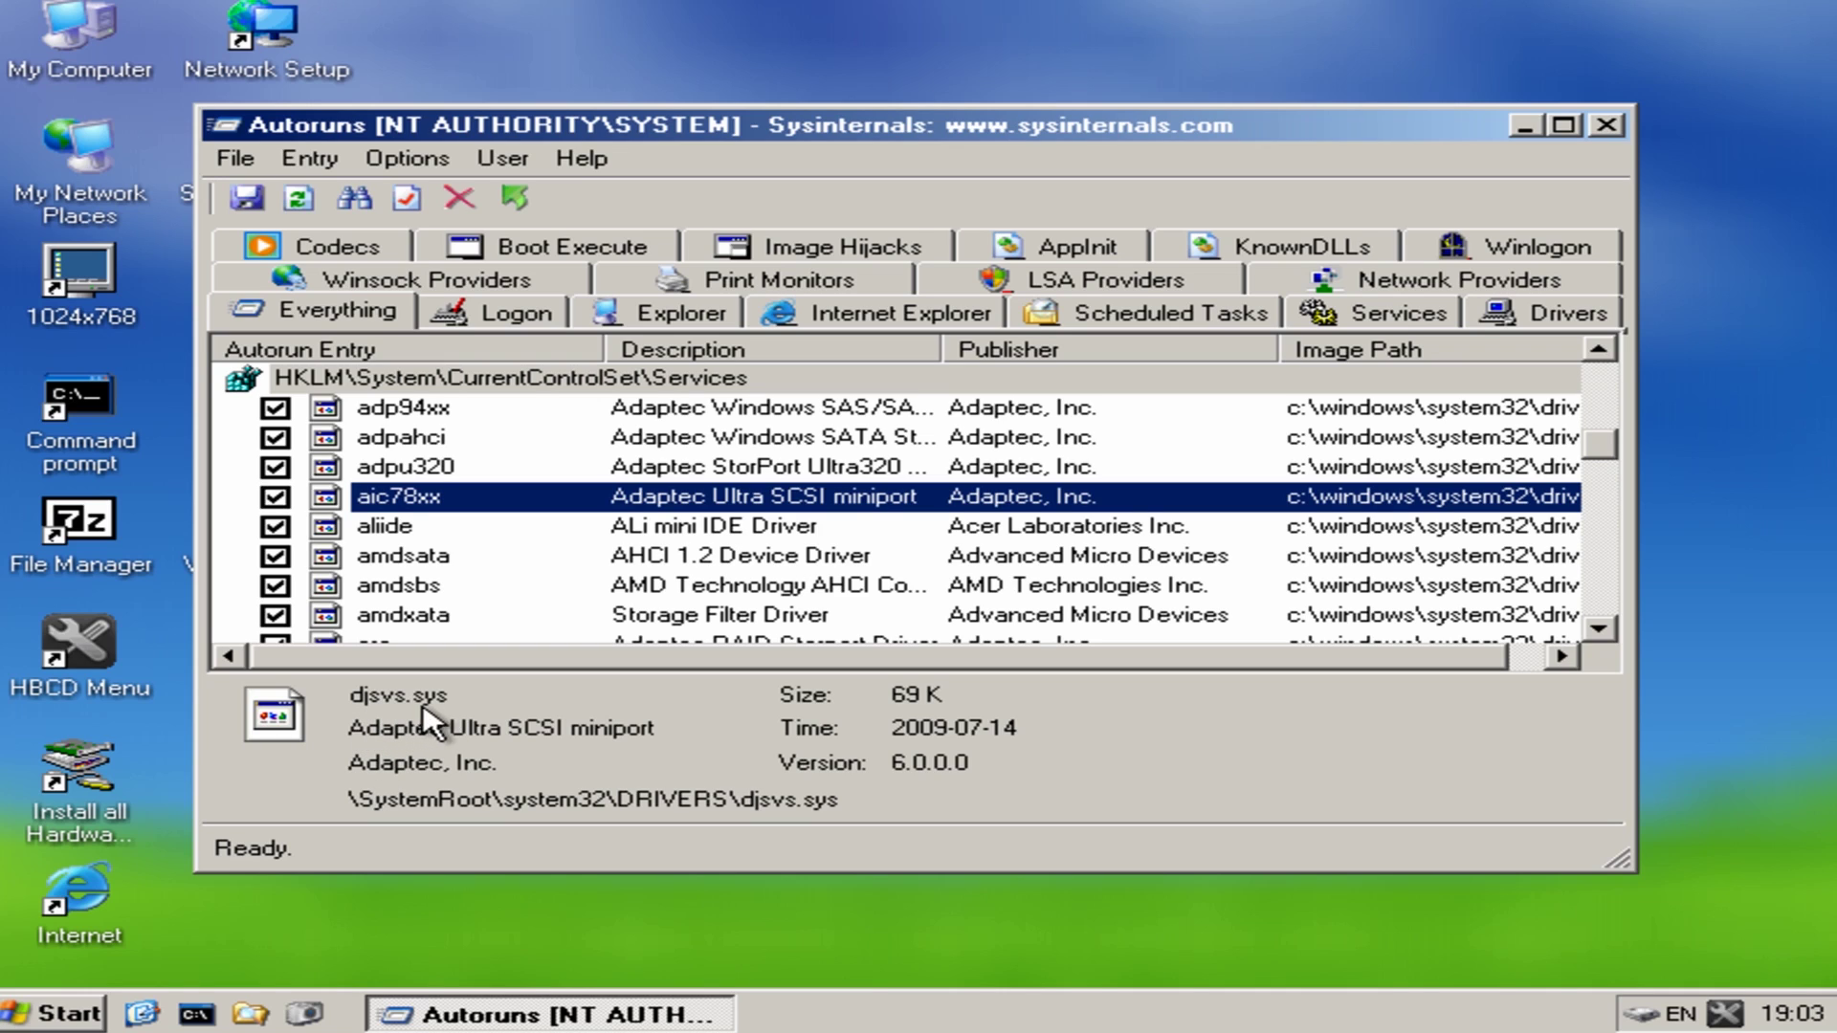
pyautogui.moveTo(378, 799); pyautogui.dragTo(854, 792)
pyautogui.click(895, 806)
pyautogui.rightClick(401, 507)
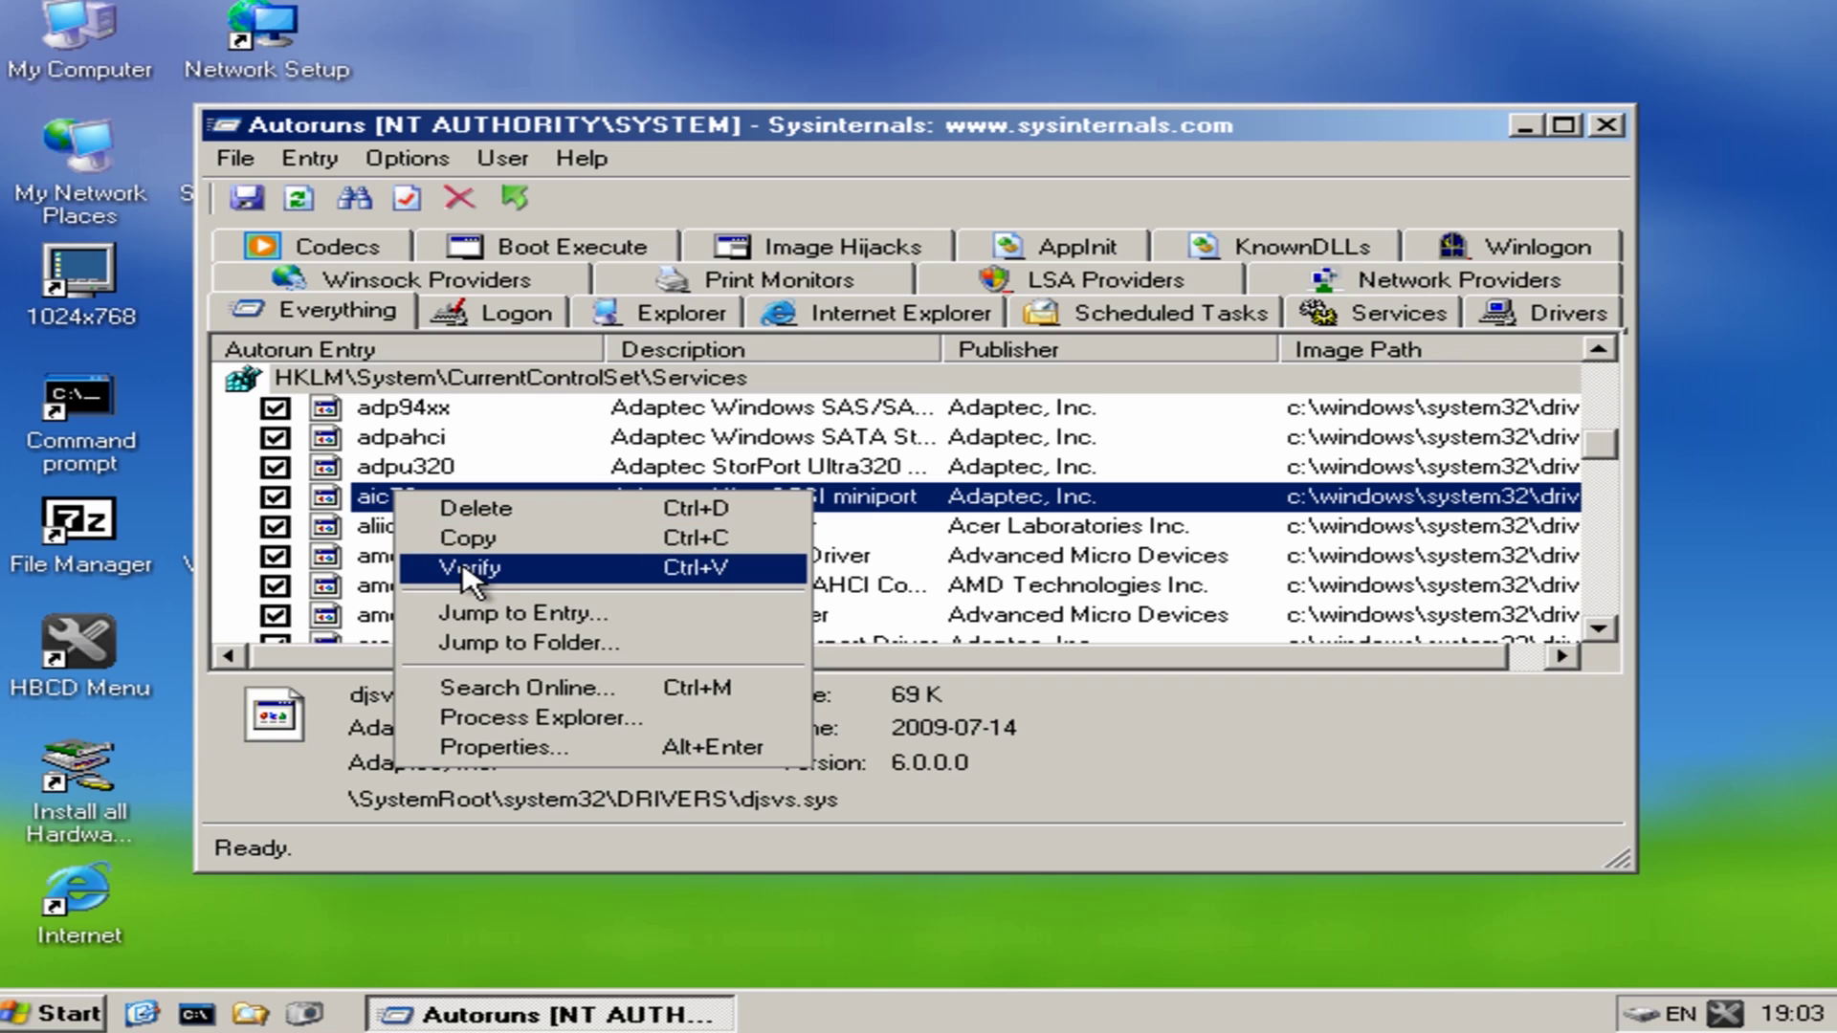
# - Open the D:\windows\system32\drivers folder, start renaming AGP440.sys, then close the window
pyautogui.click(493, 647)
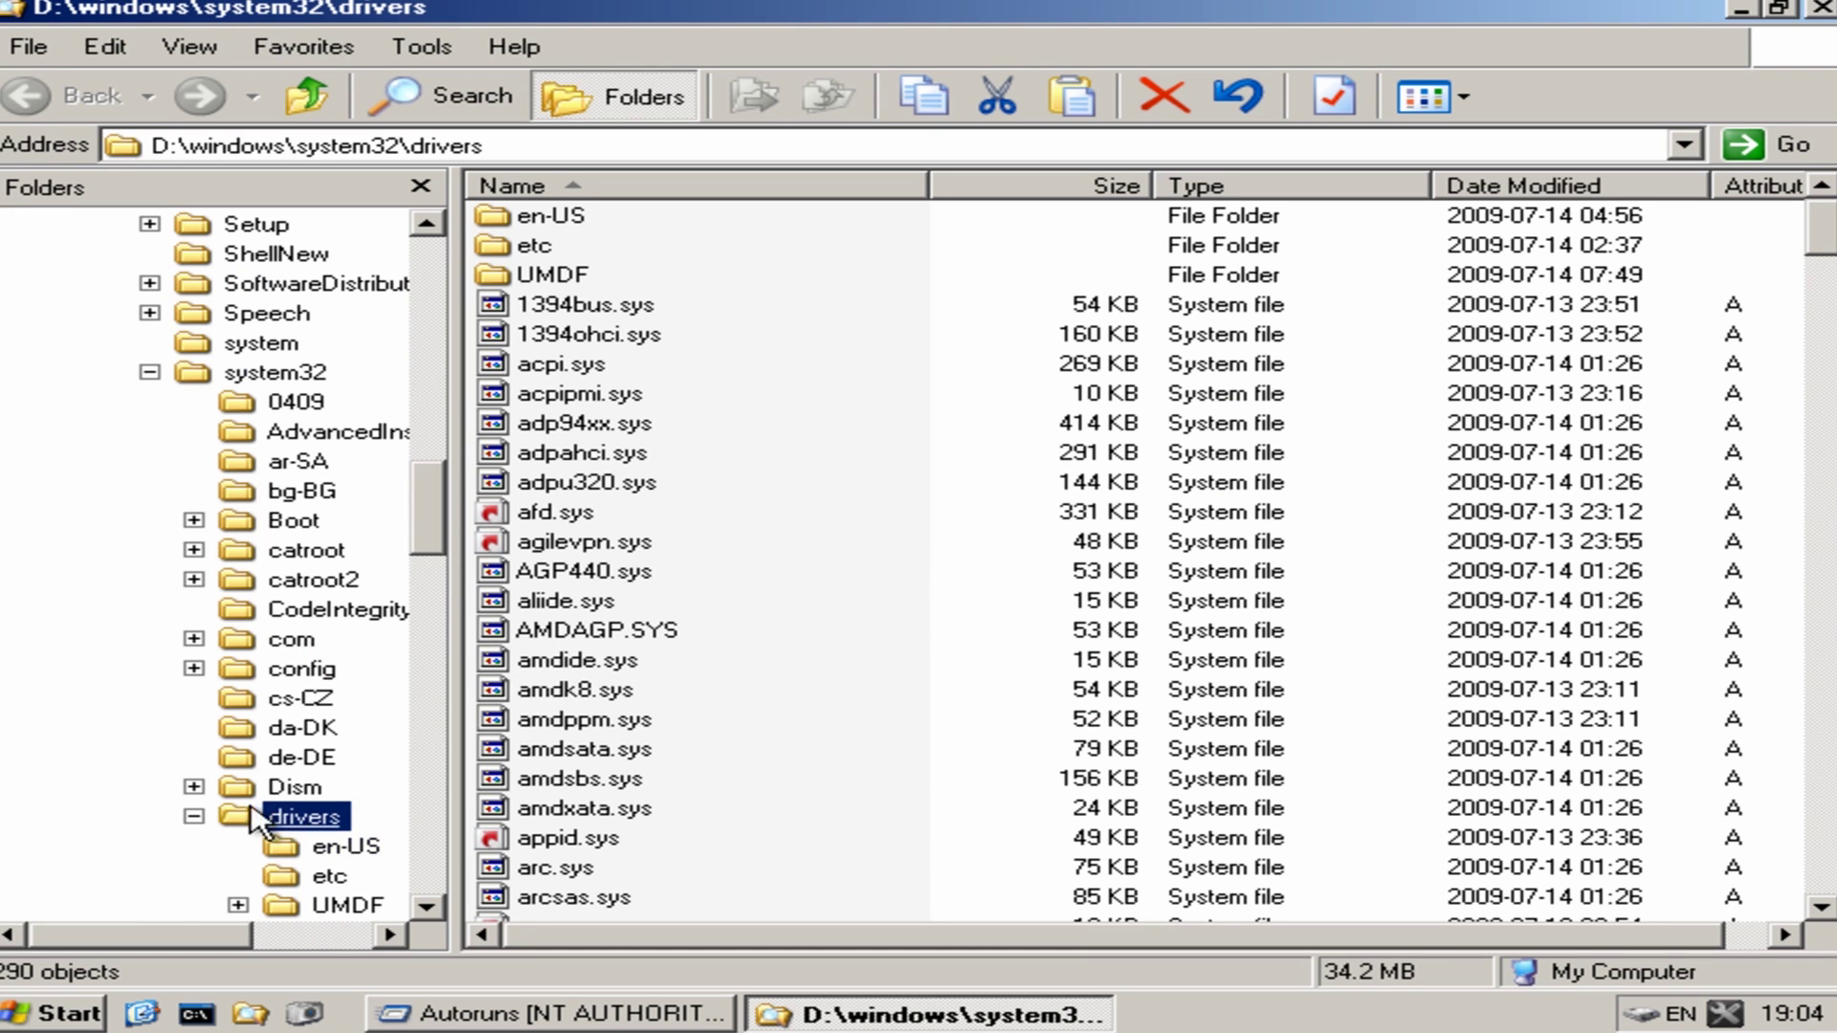
pyautogui.click(571, 568)
pyautogui.rightClick(576, 578)
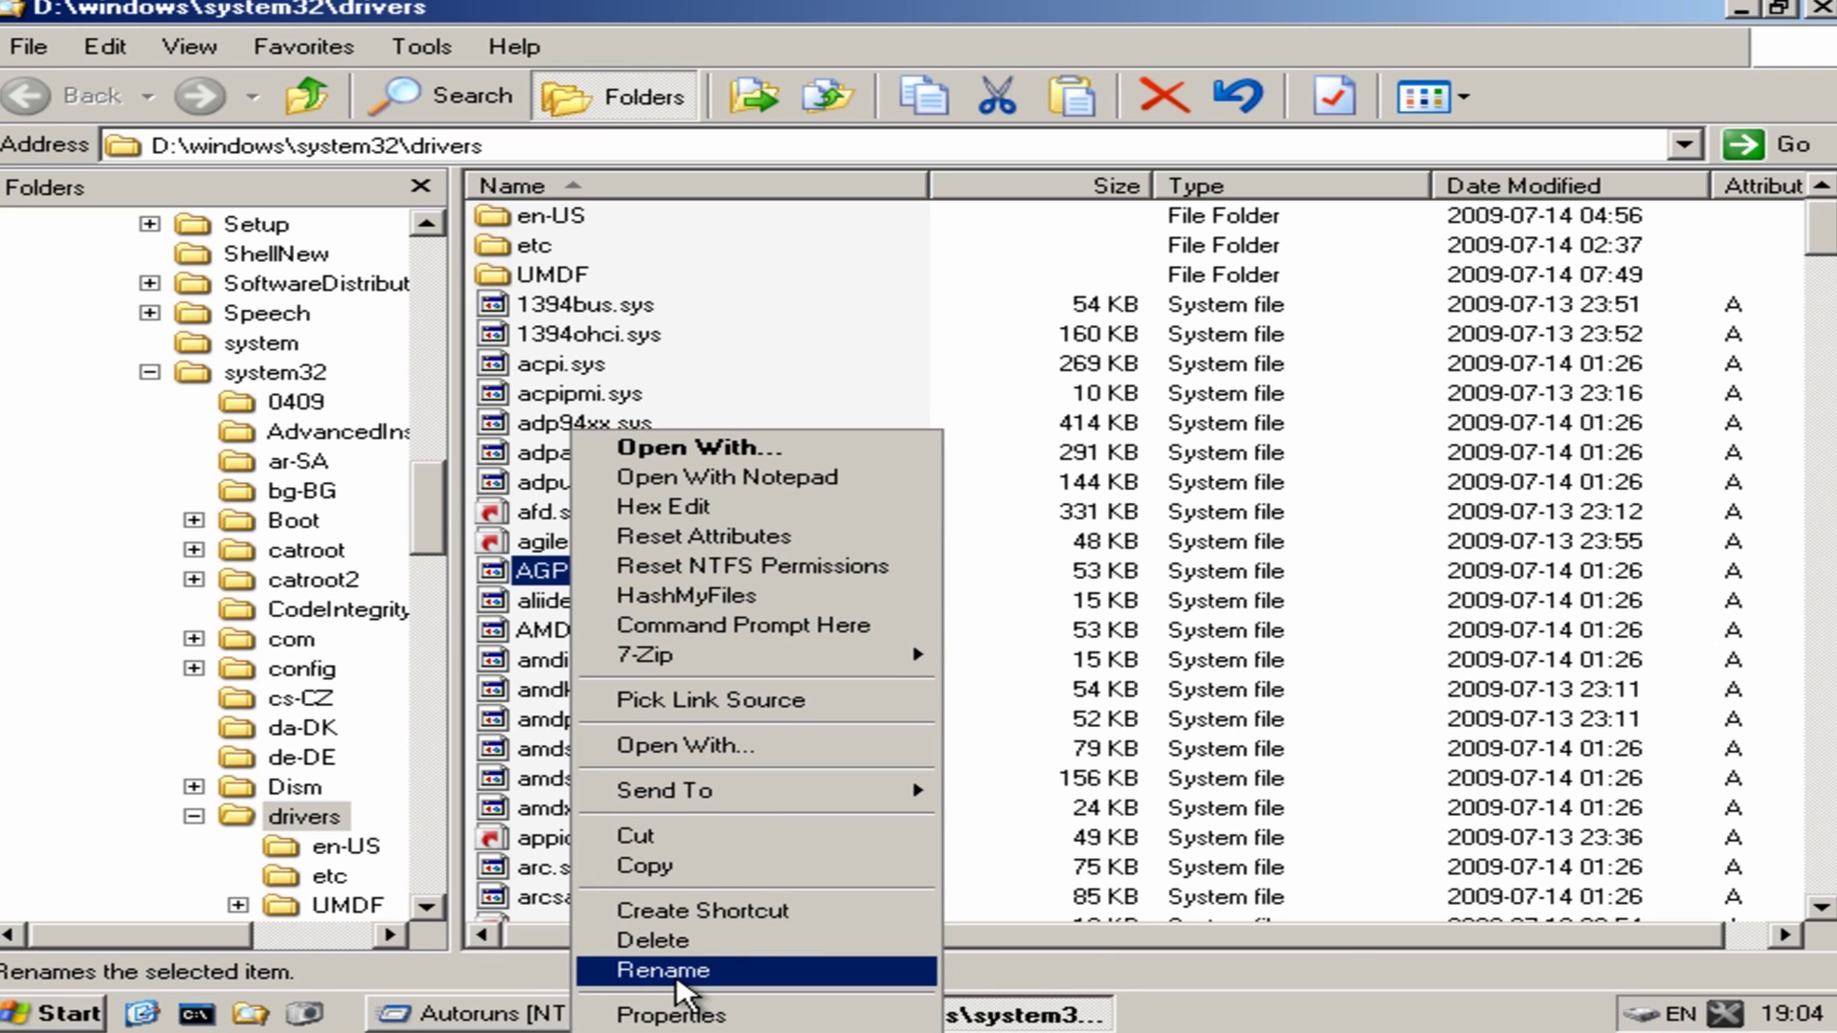
pyautogui.click(529, 574)
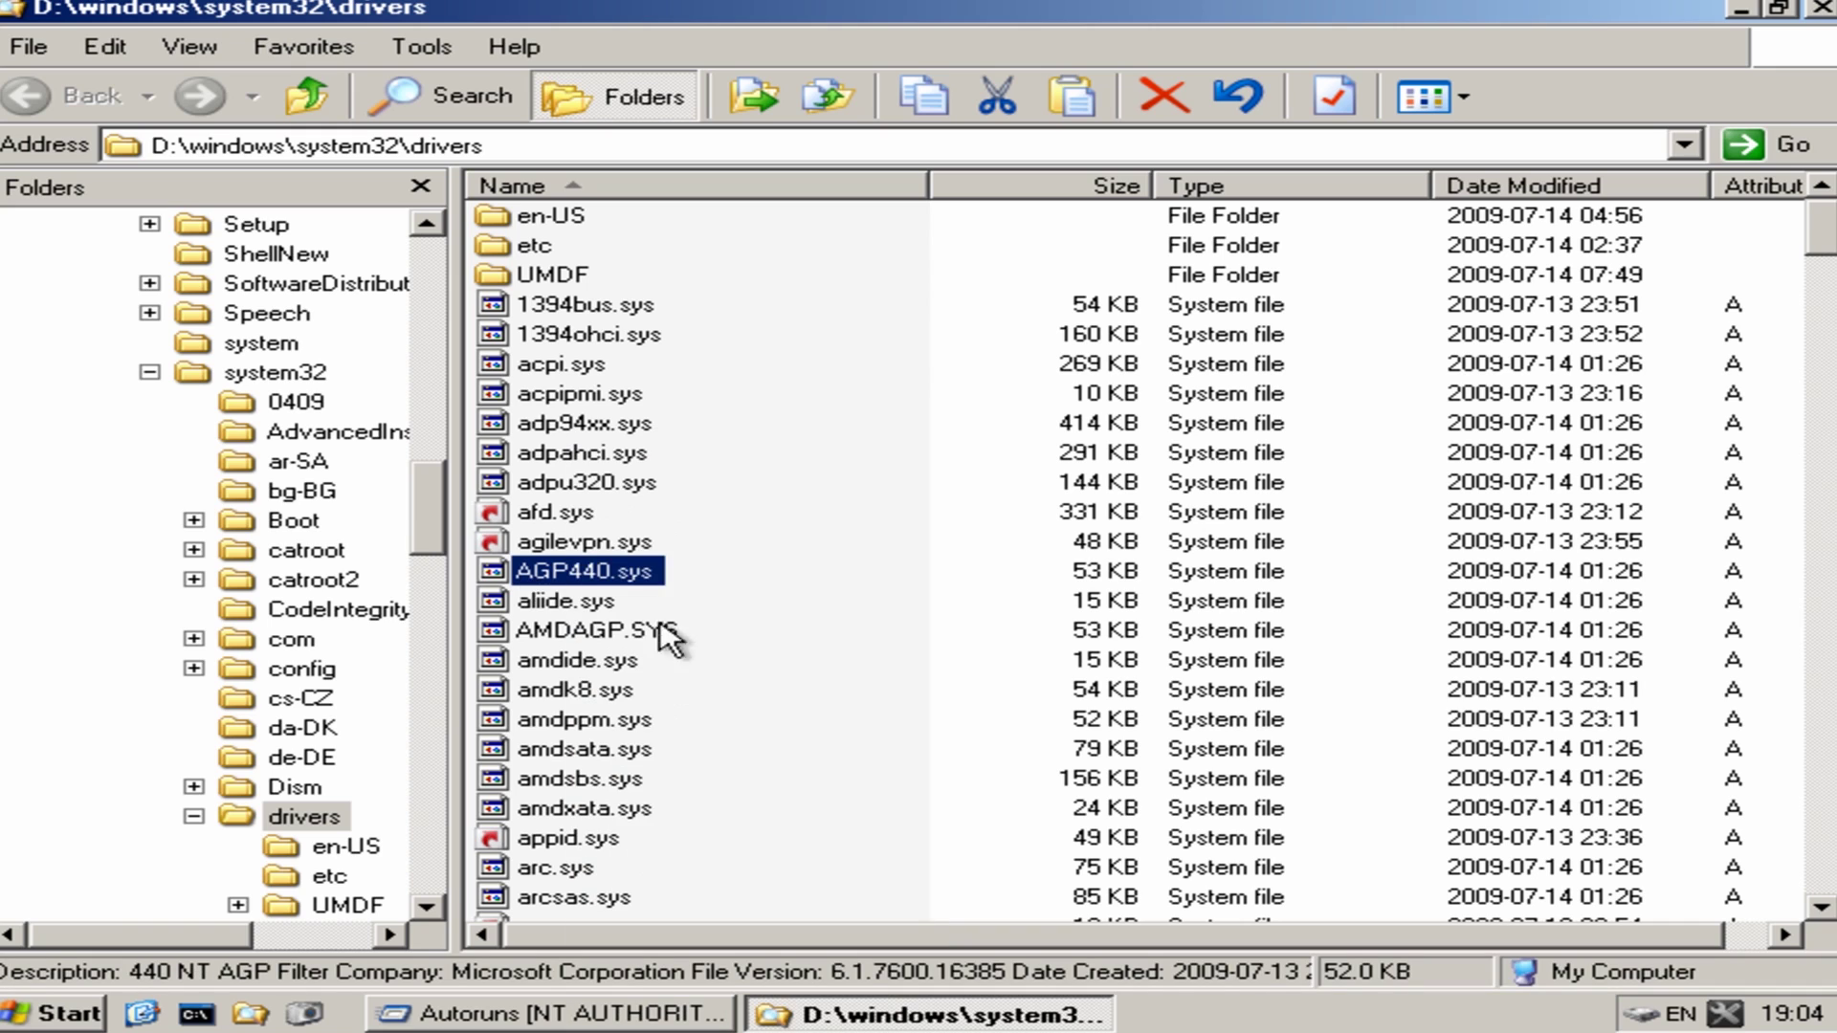
pyautogui.click(1822, 12)
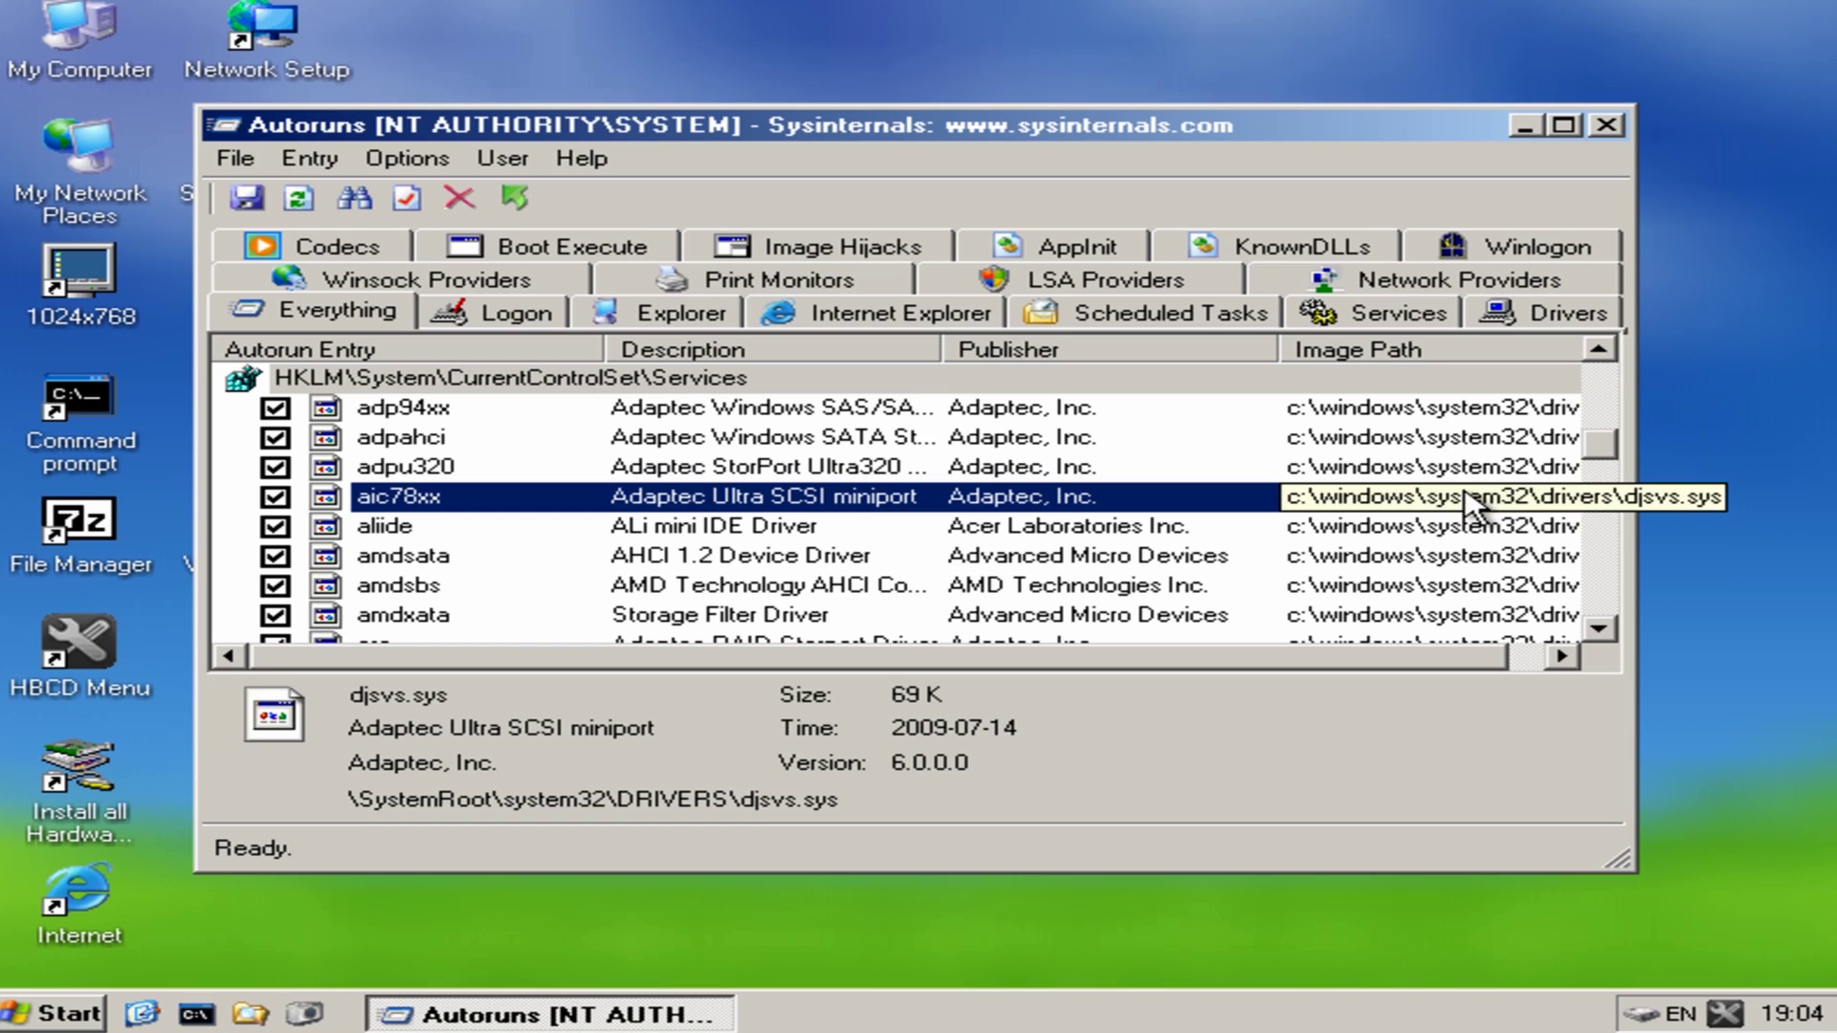
pyautogui.click(1553, 321)
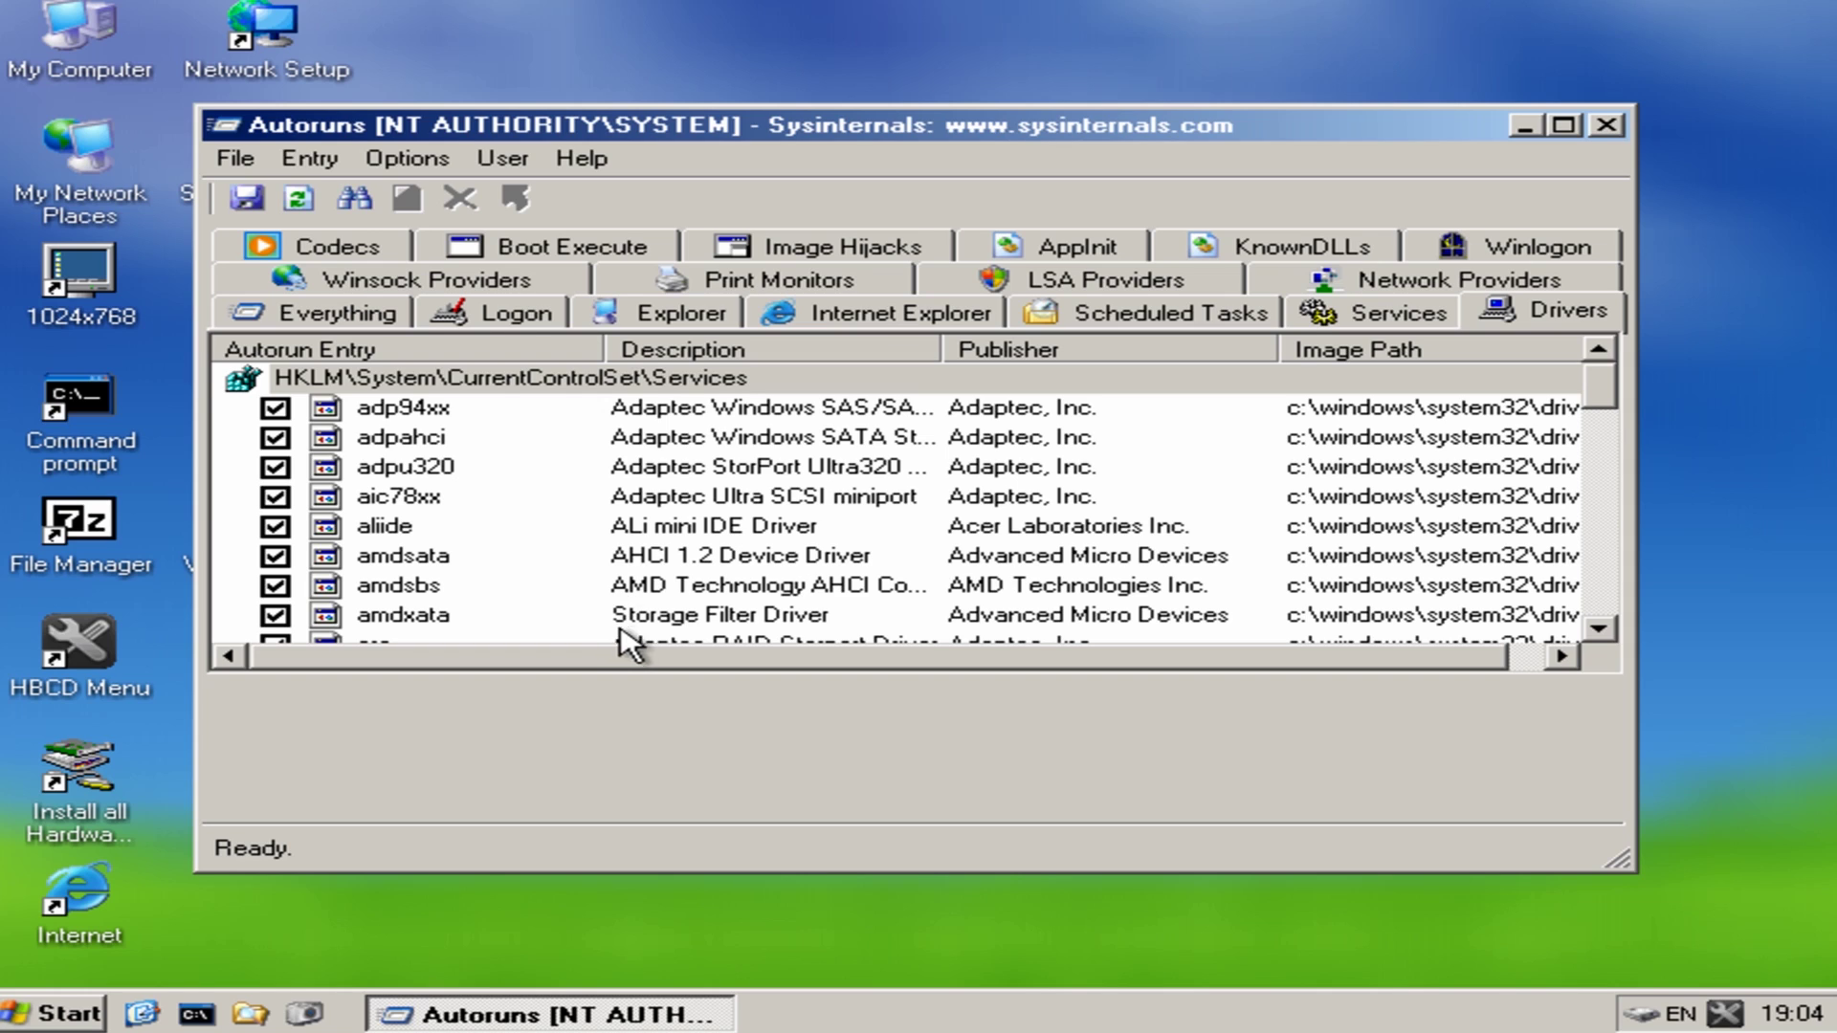
pyautogui.click(1394, 316)
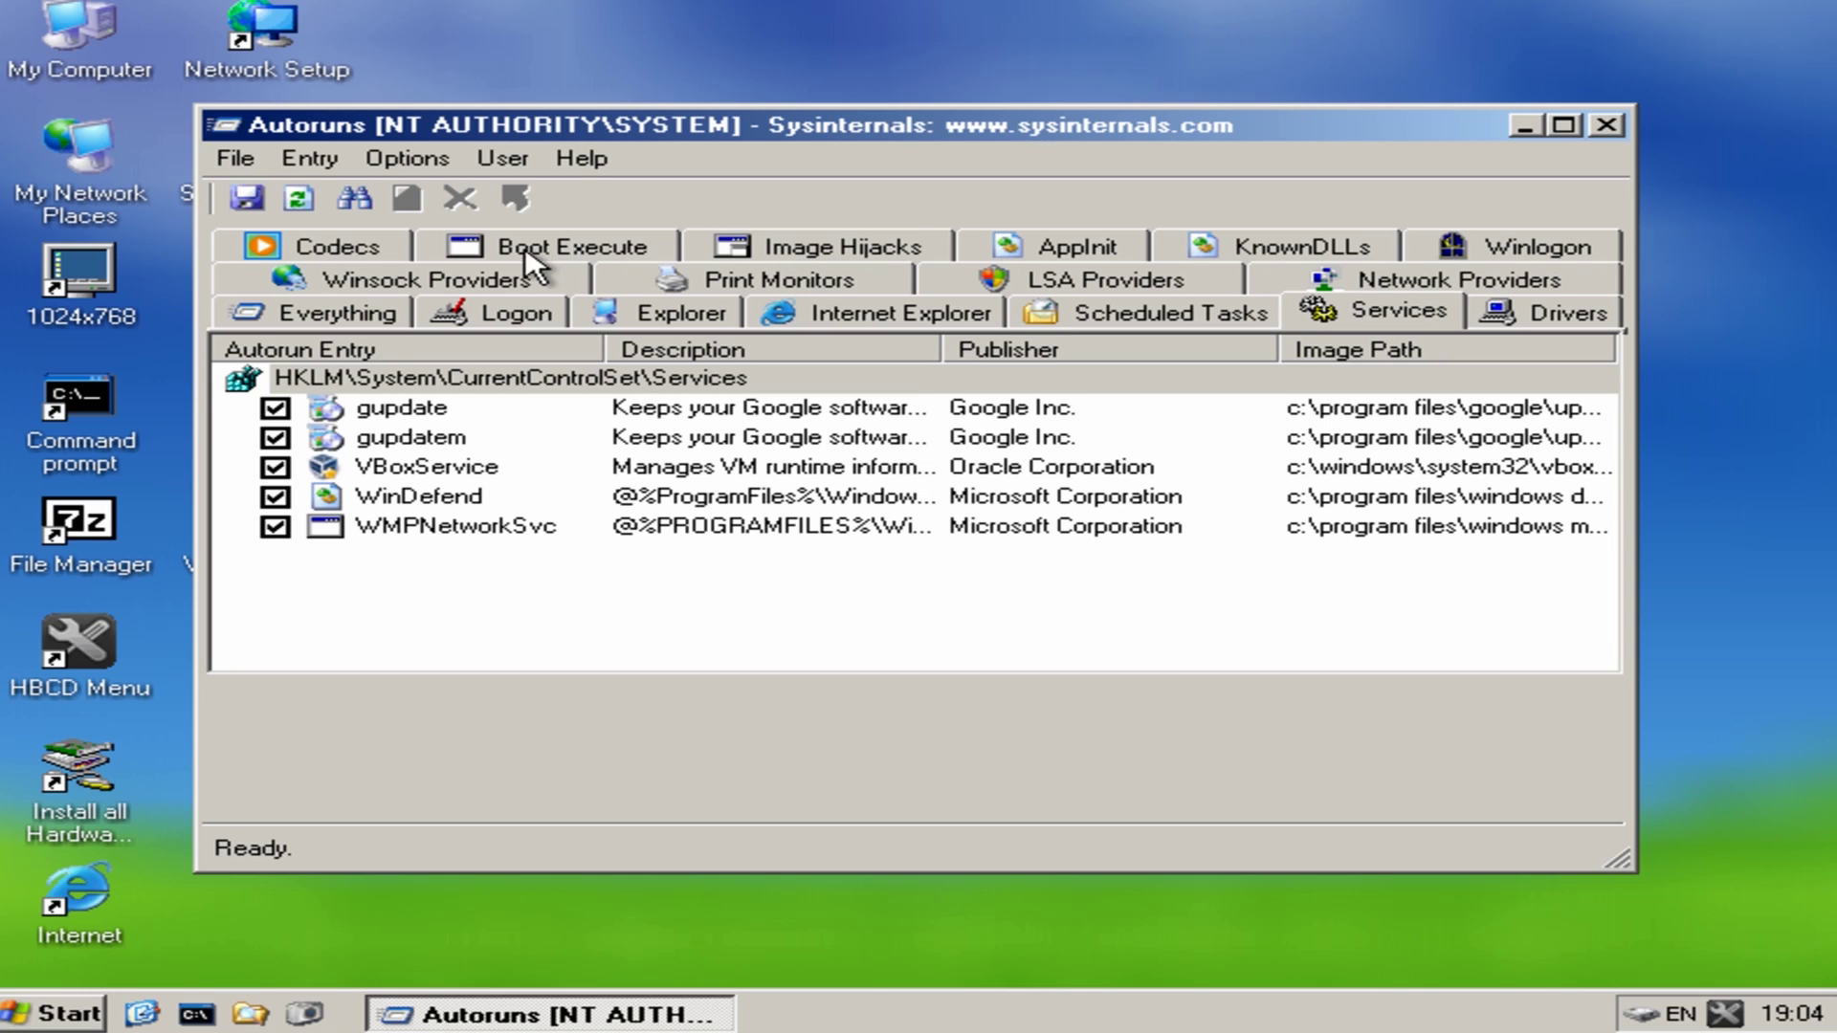
pyautogui.click(355, 316)
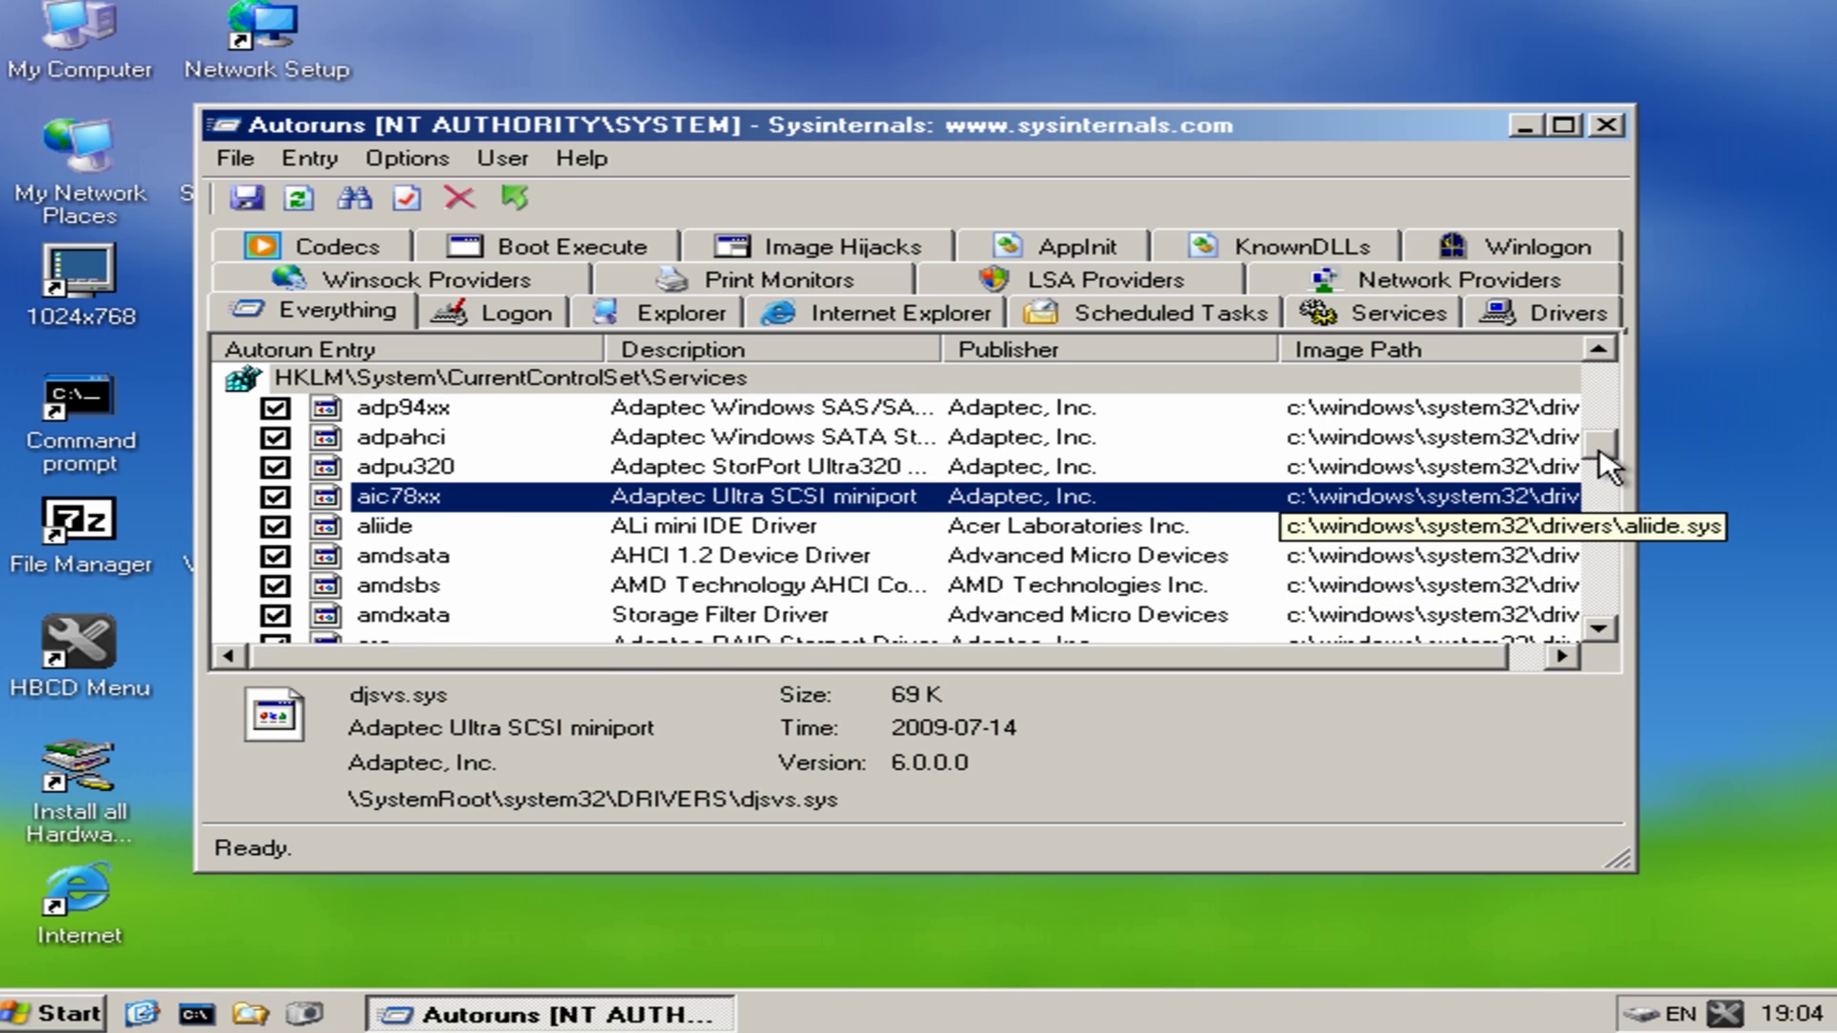
pyautogui.moveTo(1609, 467); pyautogui.dragTo(1613, 392)
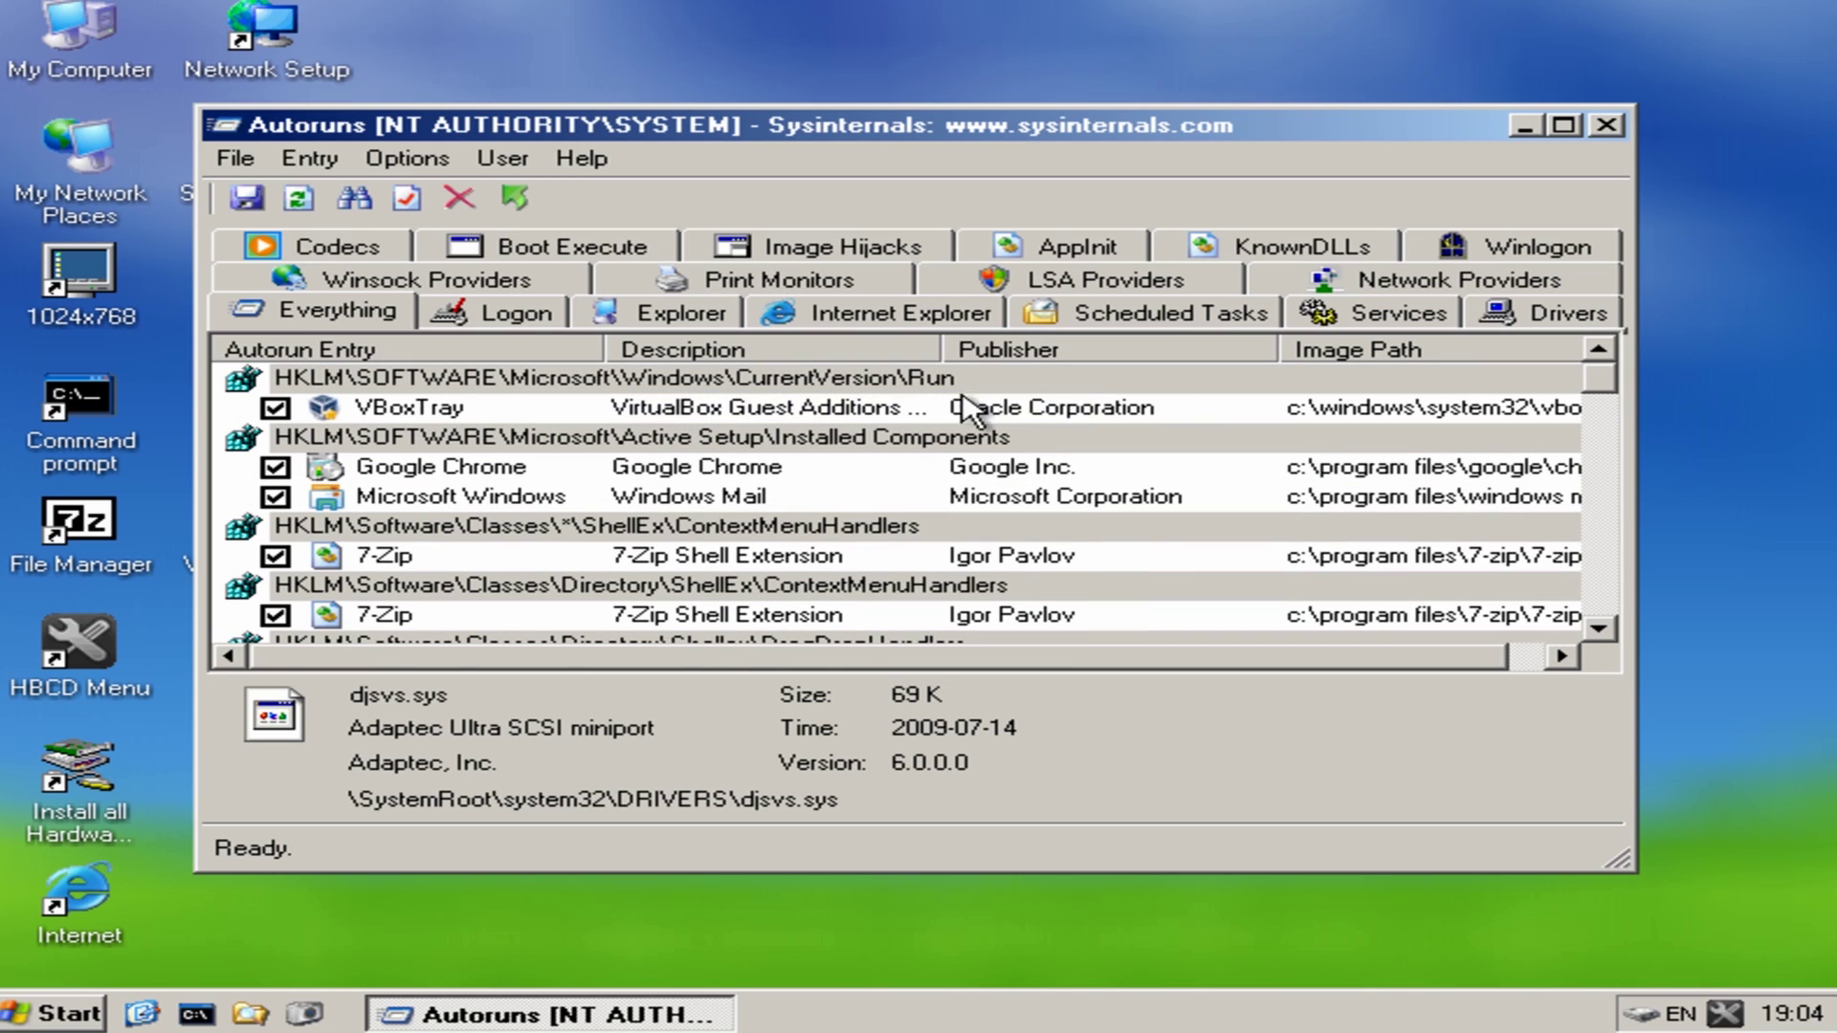
pyautogui.click(1089, 414)
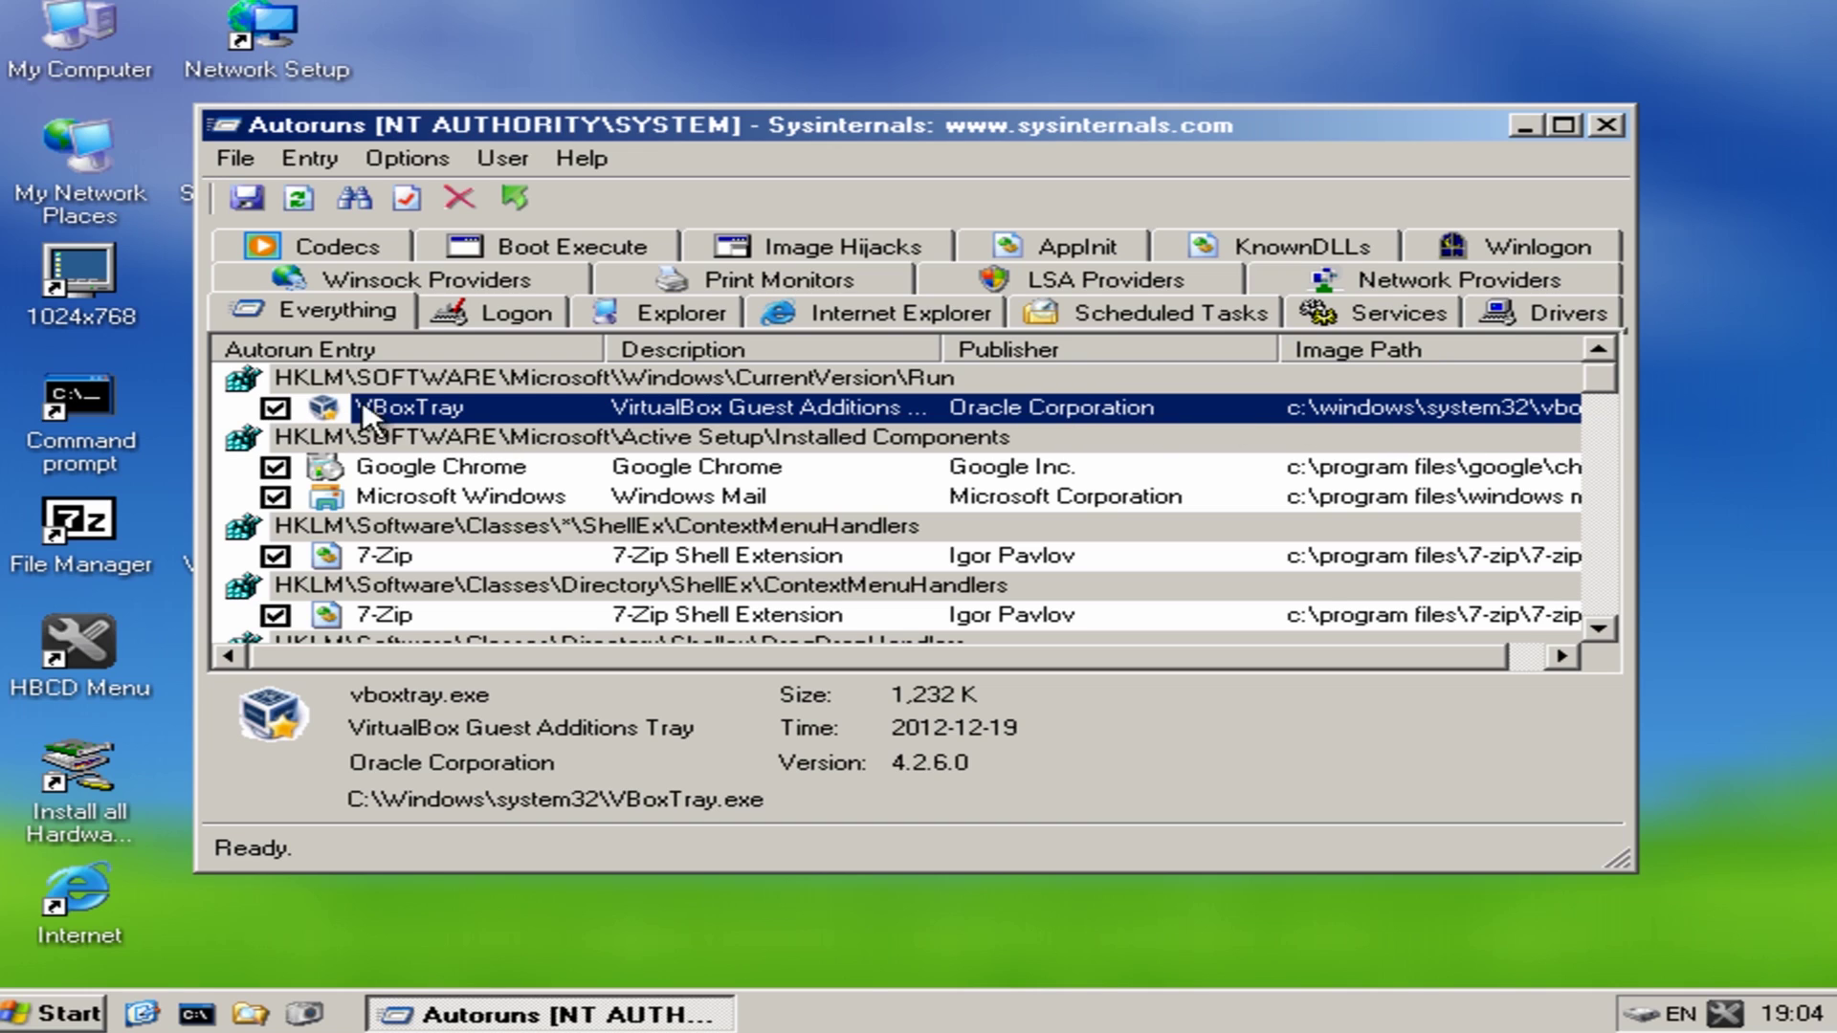
pyautogui.rightClick(424, 410)
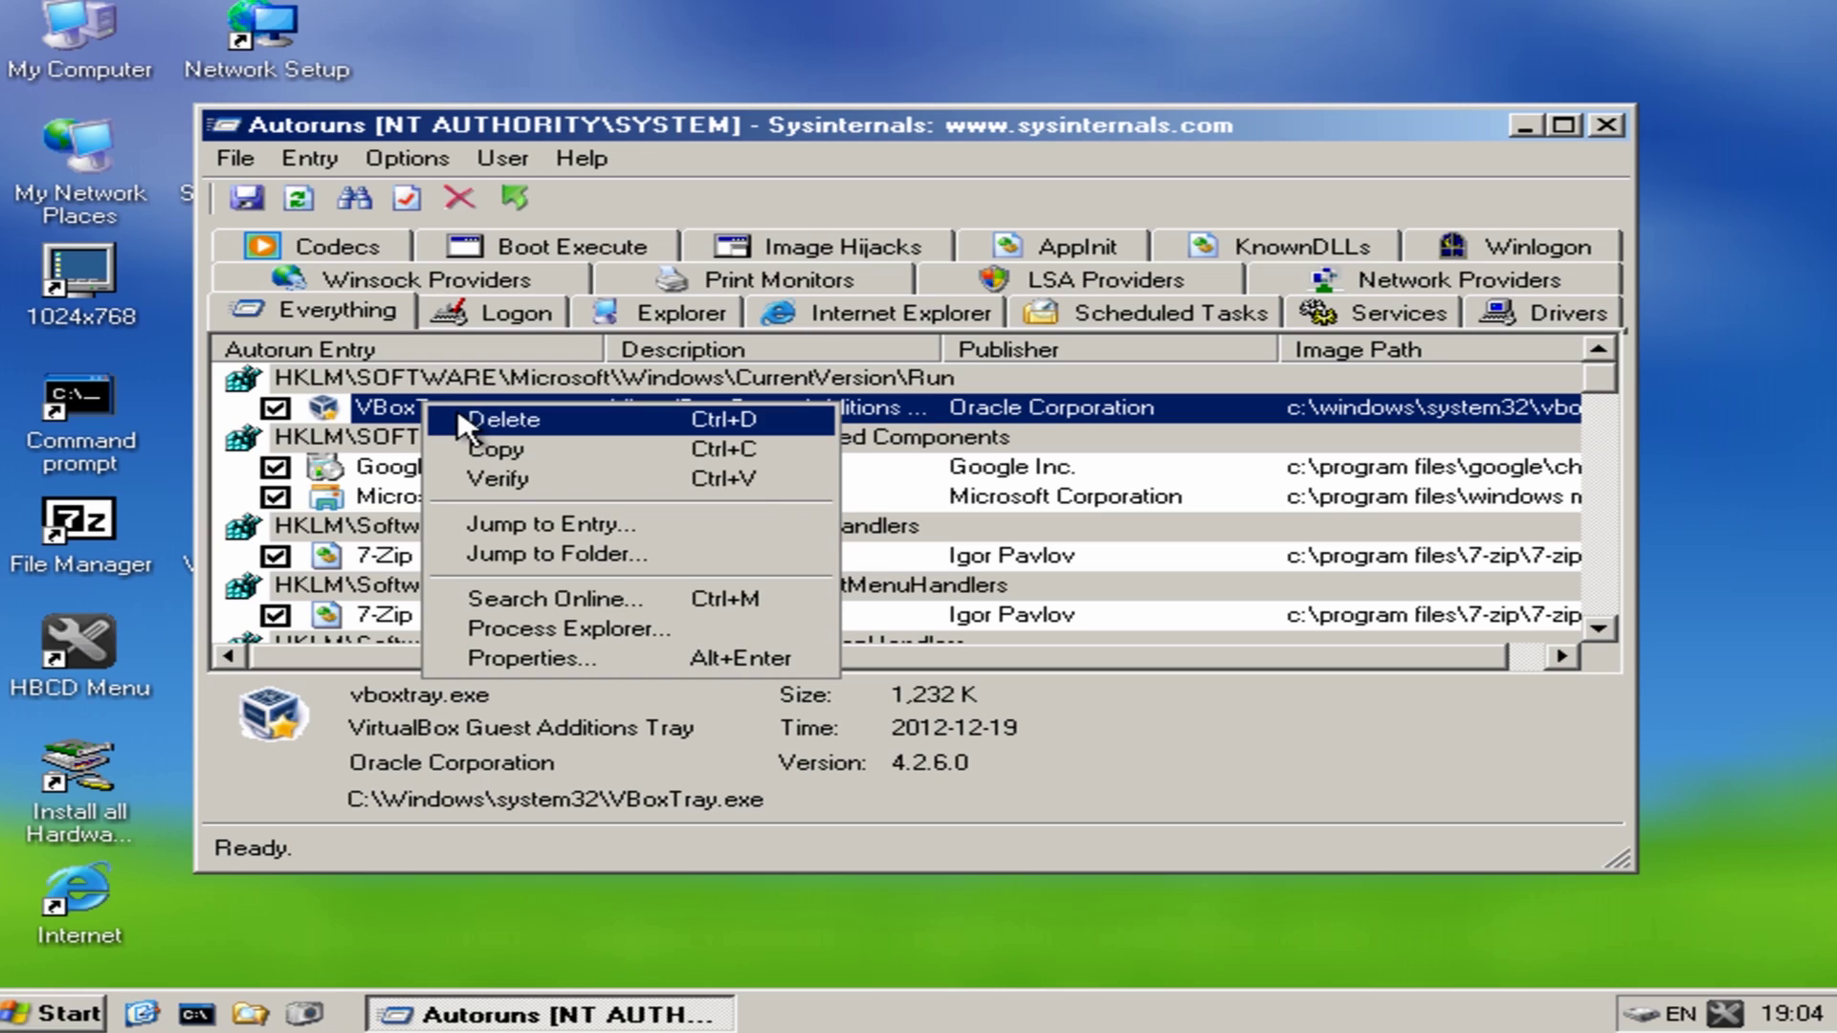
pyautogui.click(1559, 373)
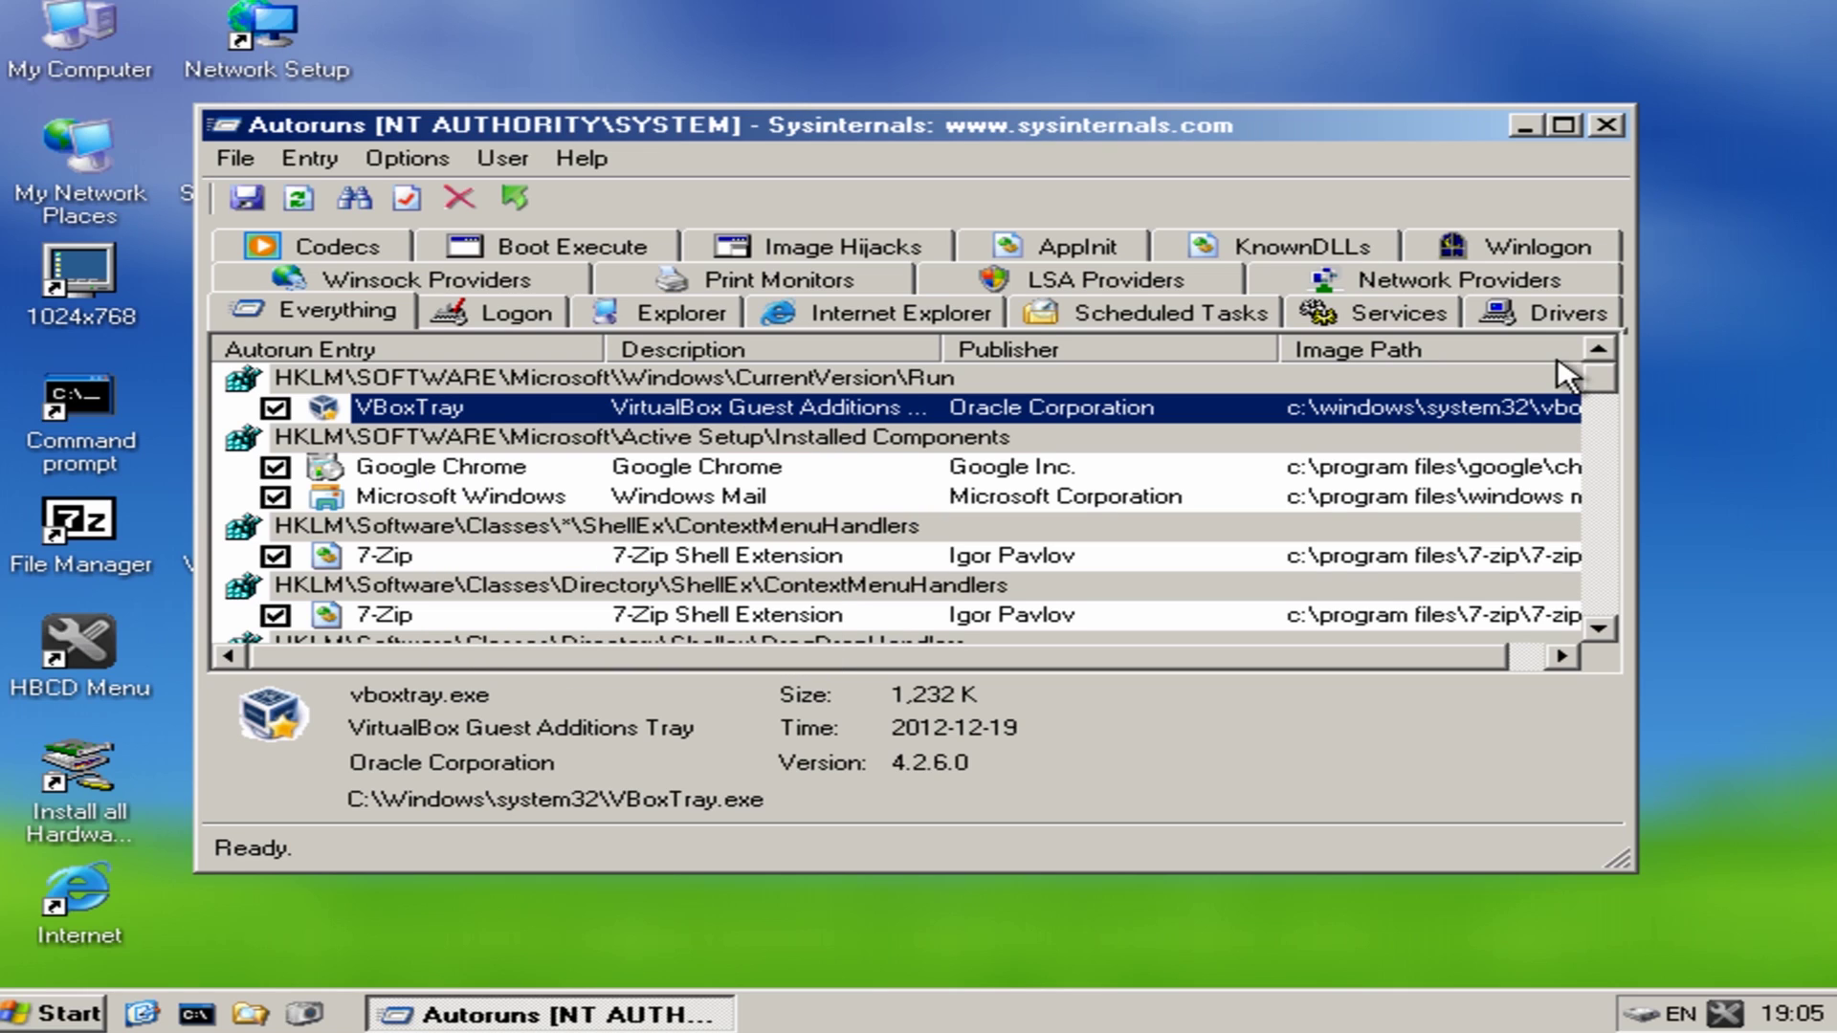
# - Close Autoruns and restart Mini Windows XP via Shut Down with Restart selected
pyautogui.click(1613, 131)
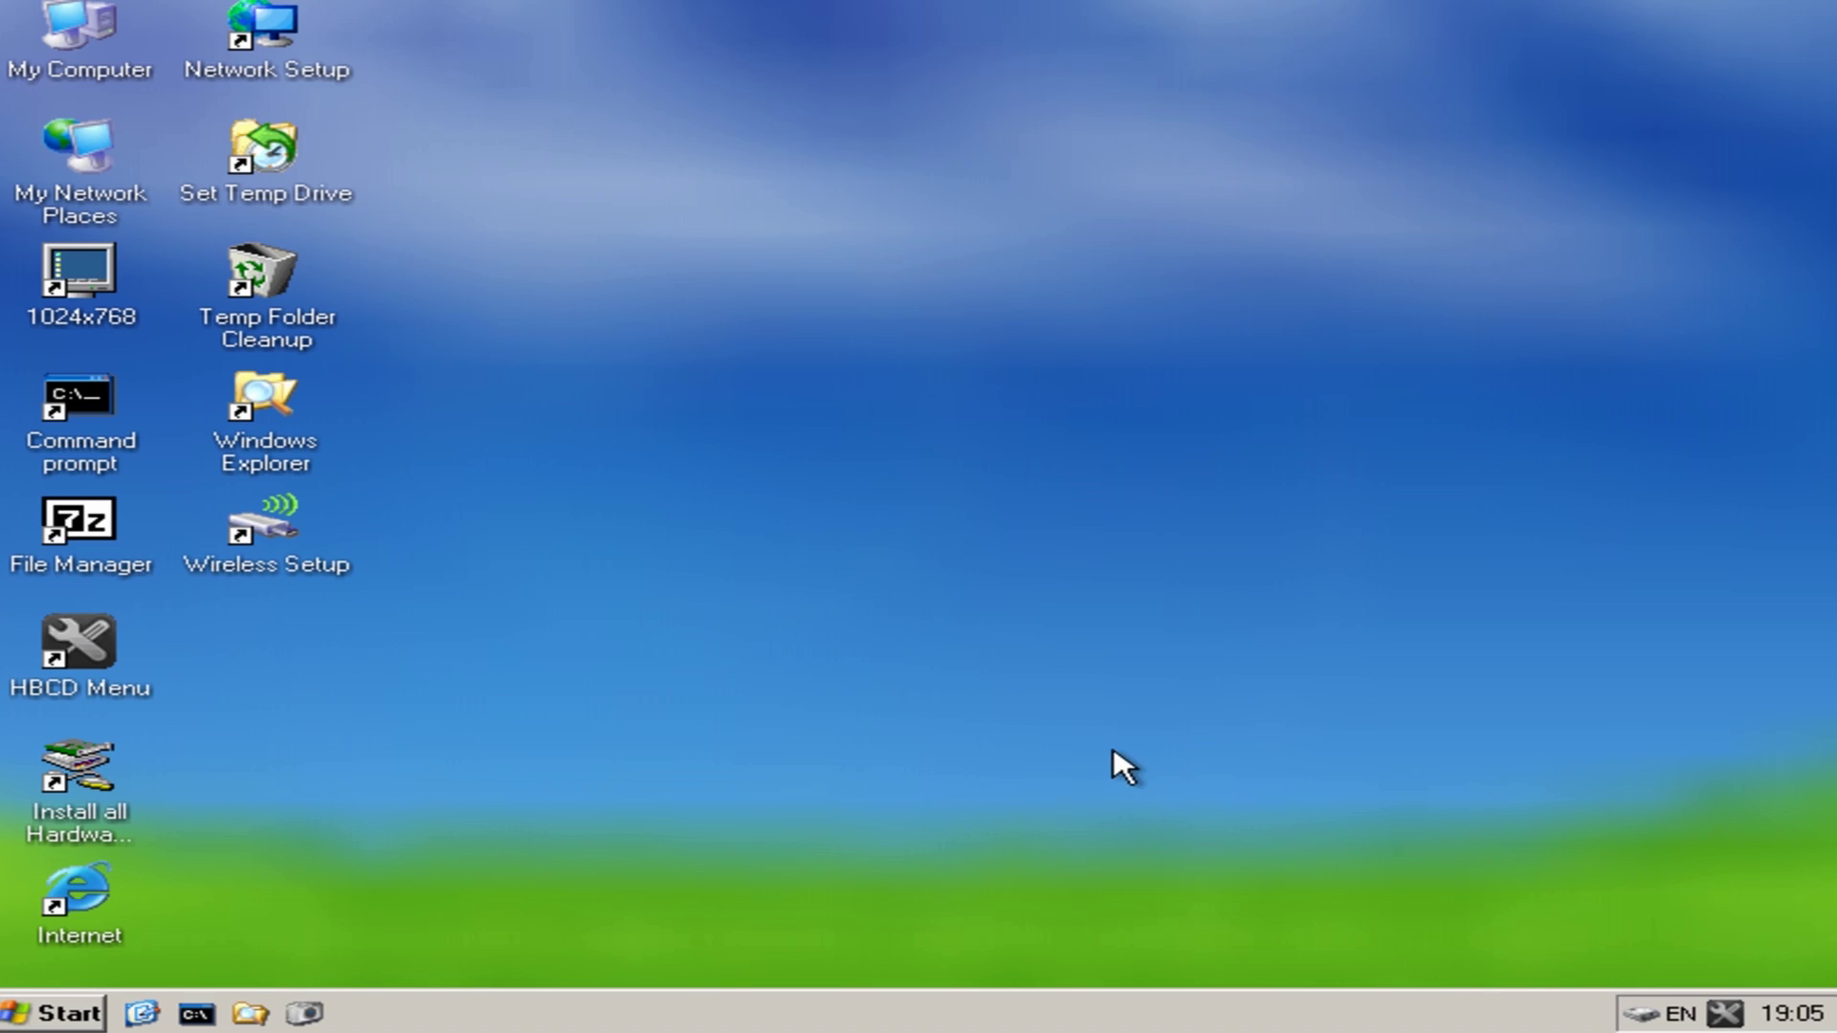
pyautogui.click(67, 1014)
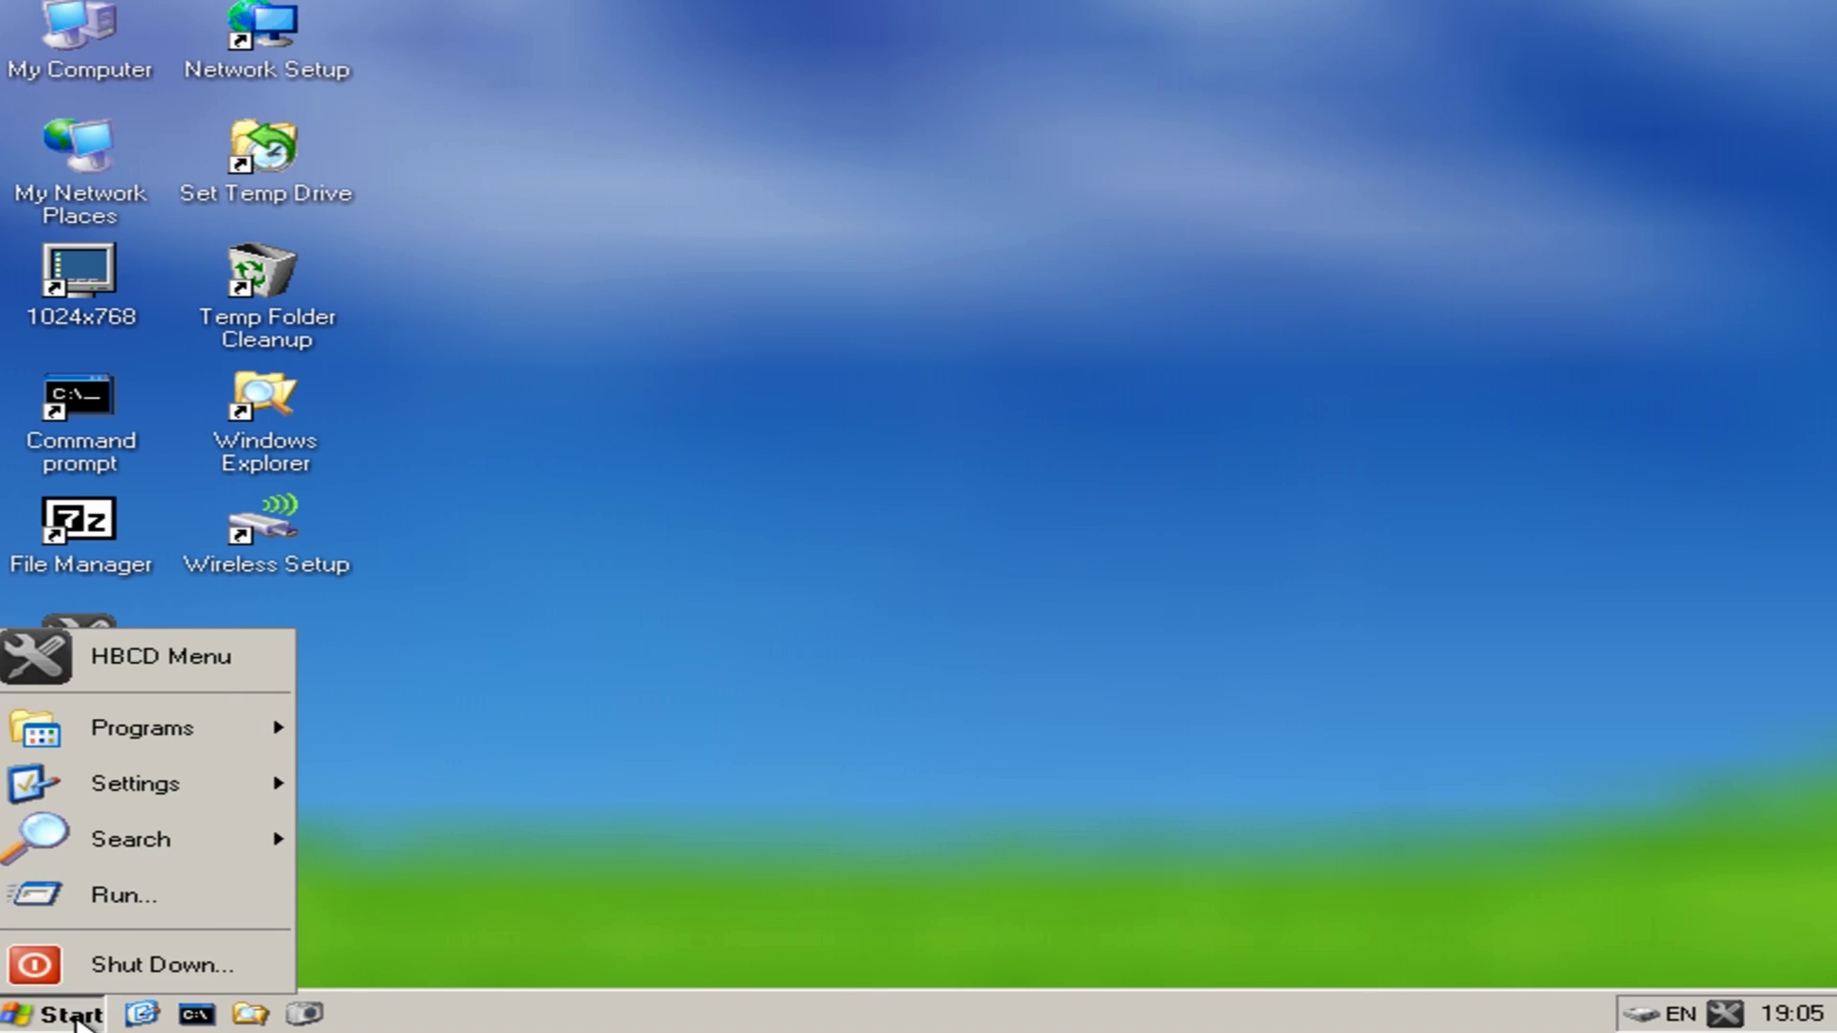
pyautogui.click(232, 977)
pyautogui.click(881, 450)
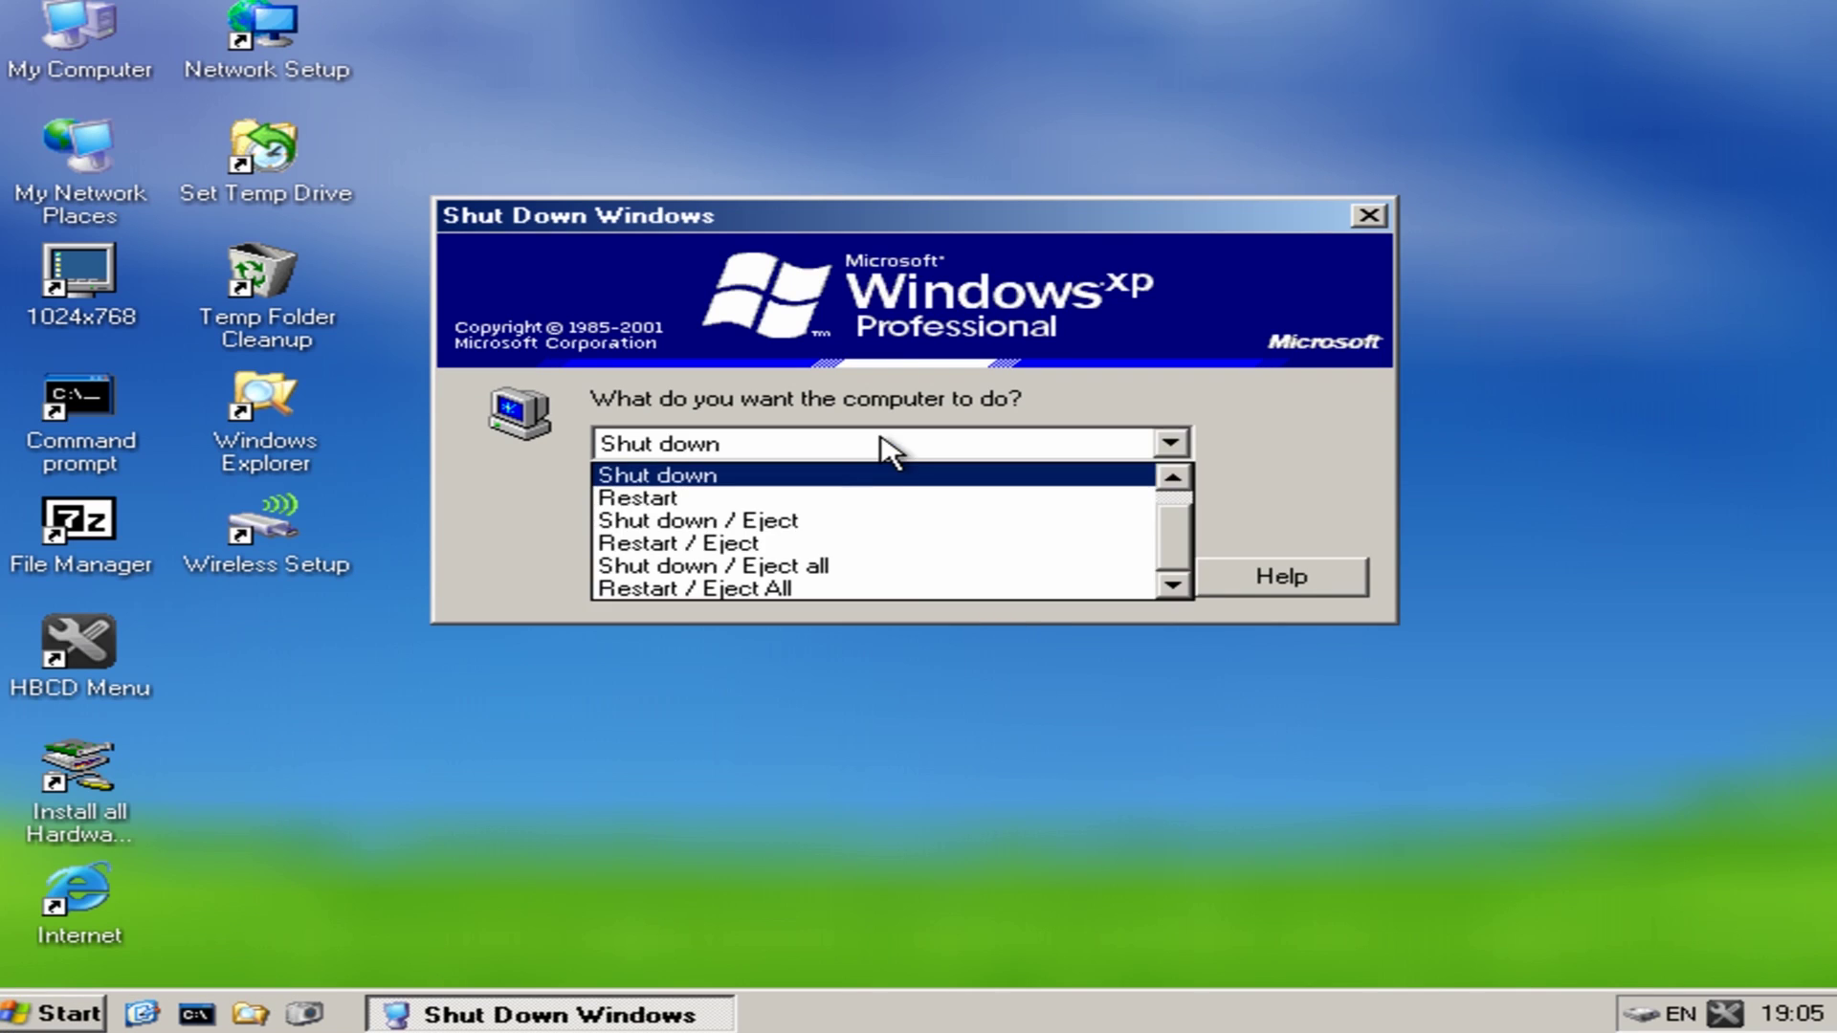
pyautogui.click(871, 500)
pyautogui.click(906, 571)
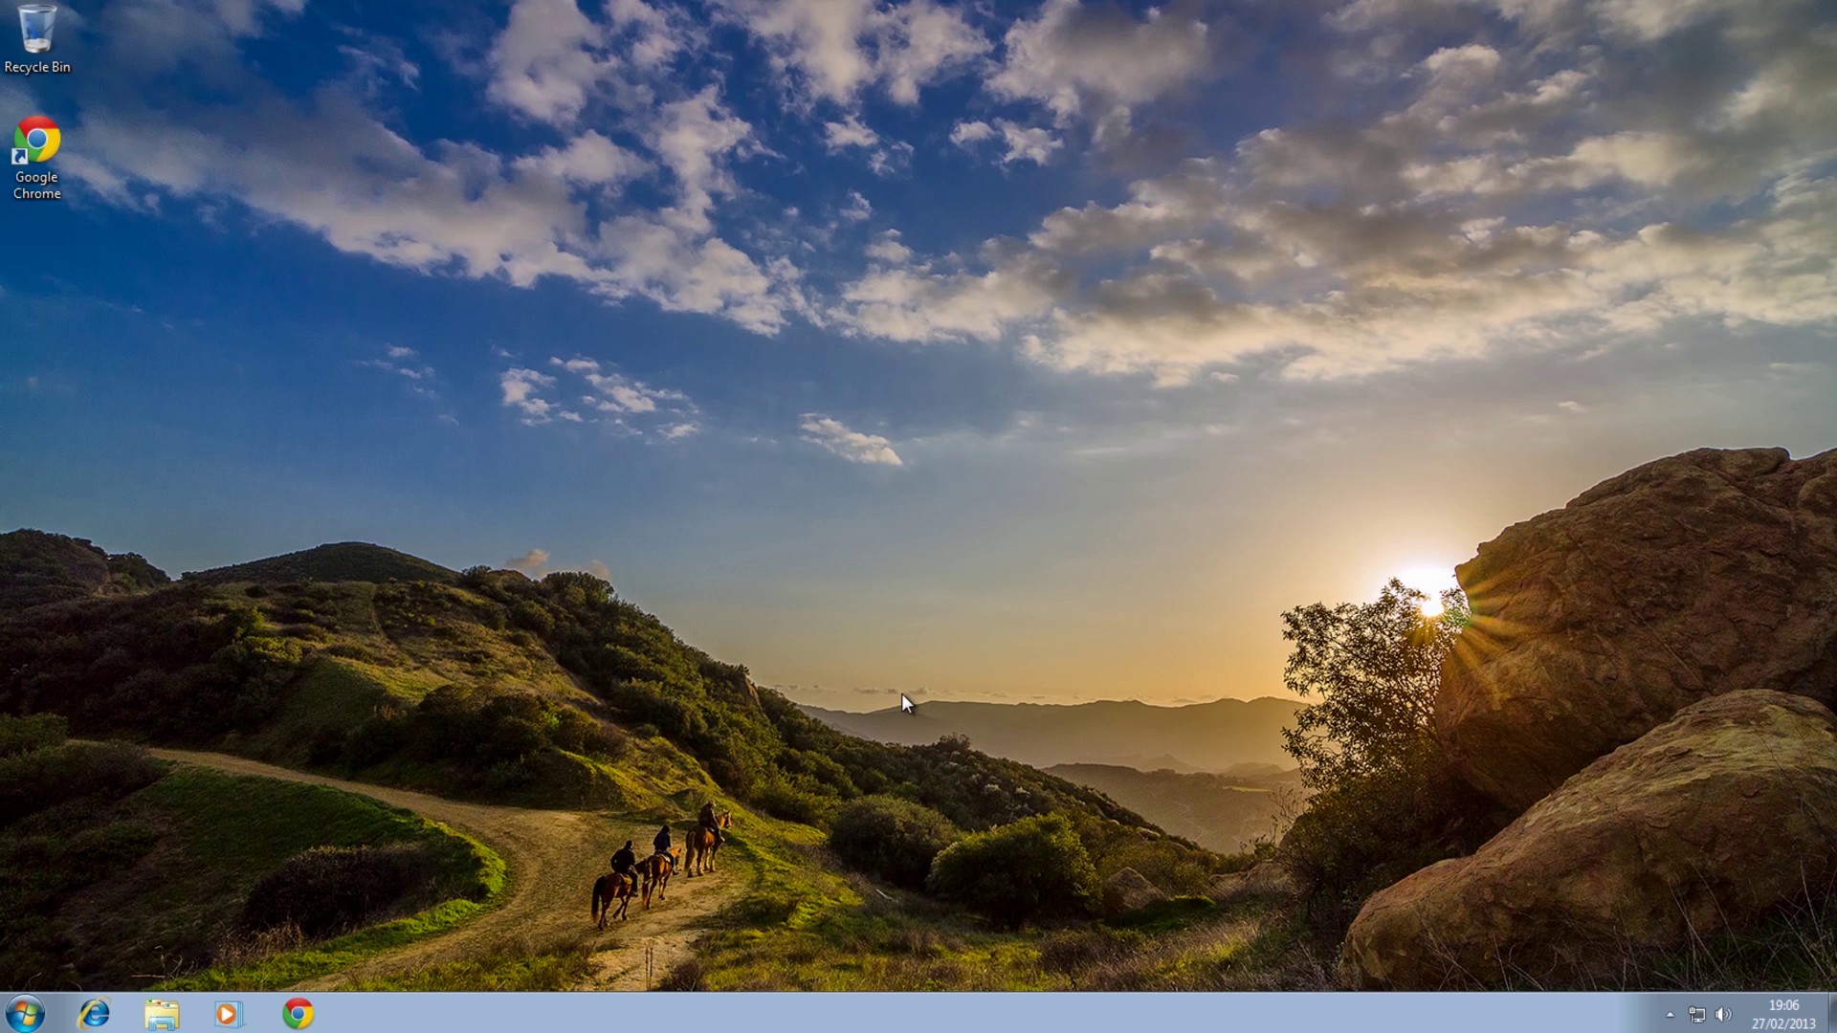
# - Search Google in Chrome for 'autoruns' and open the Autoruns for Windows result
pyautogui.click(297, 1014)
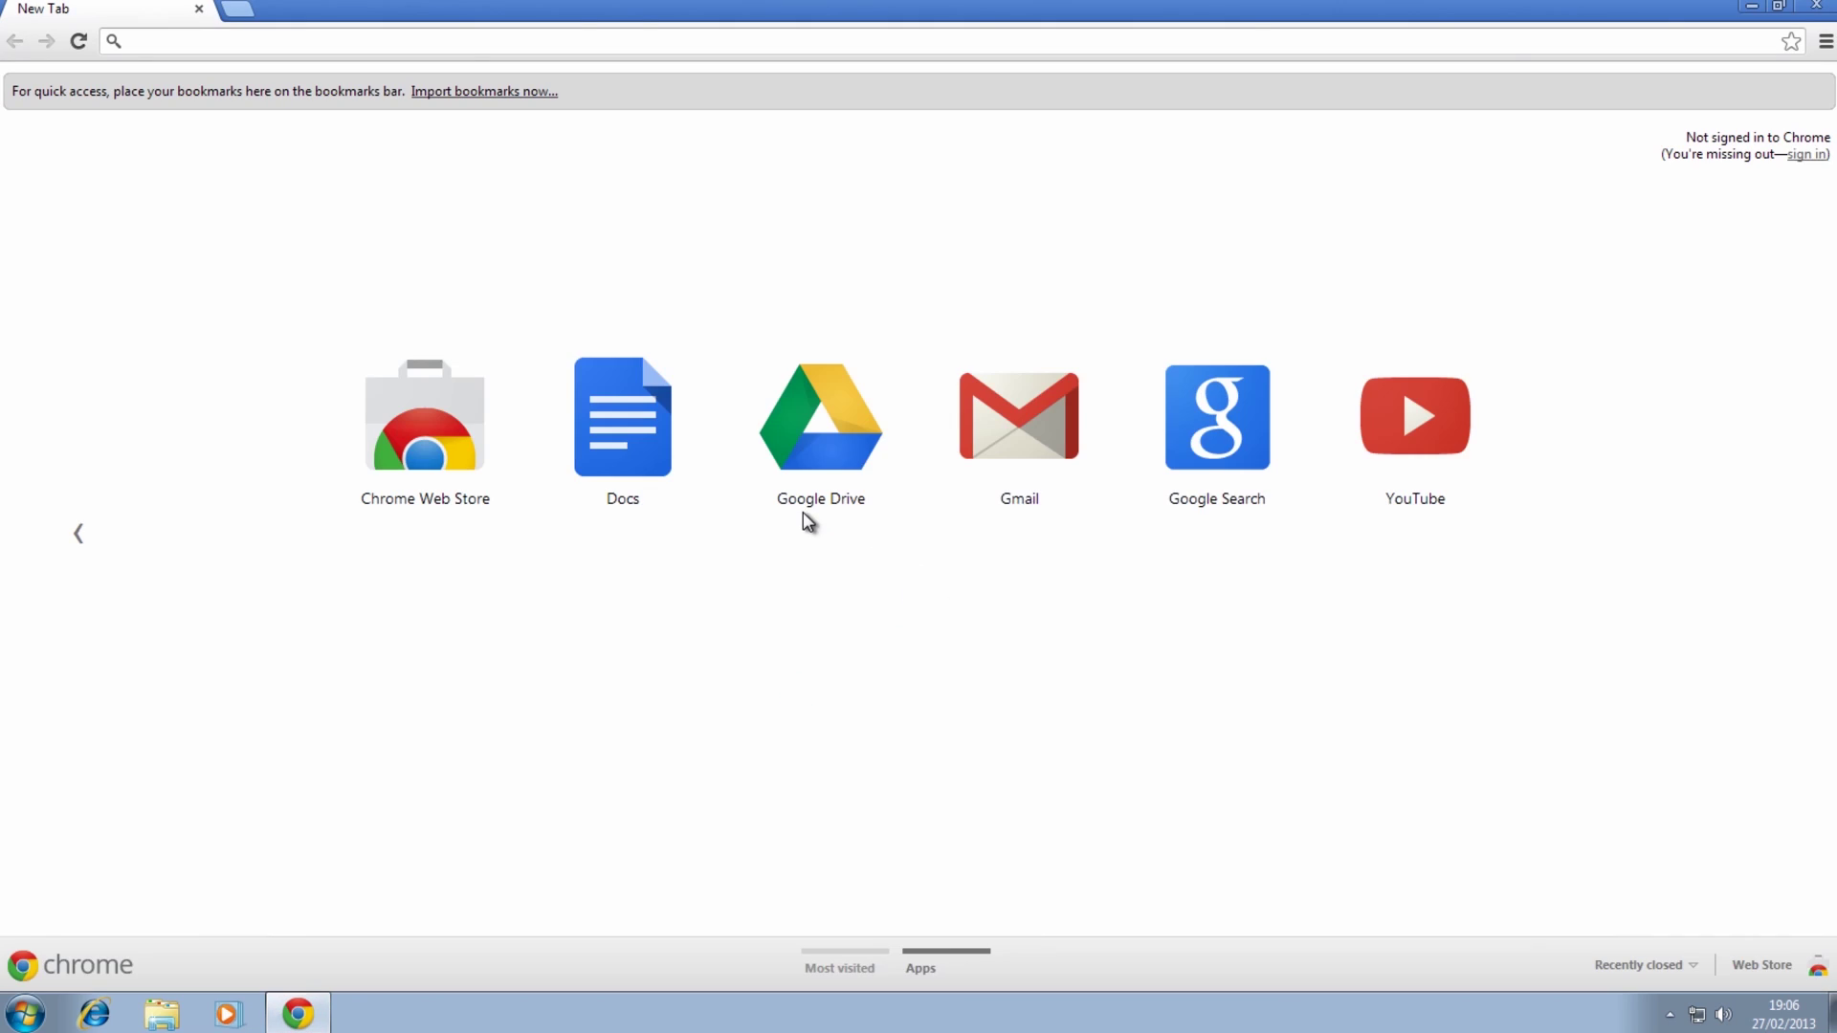
pyautogui.click(1204, 433)
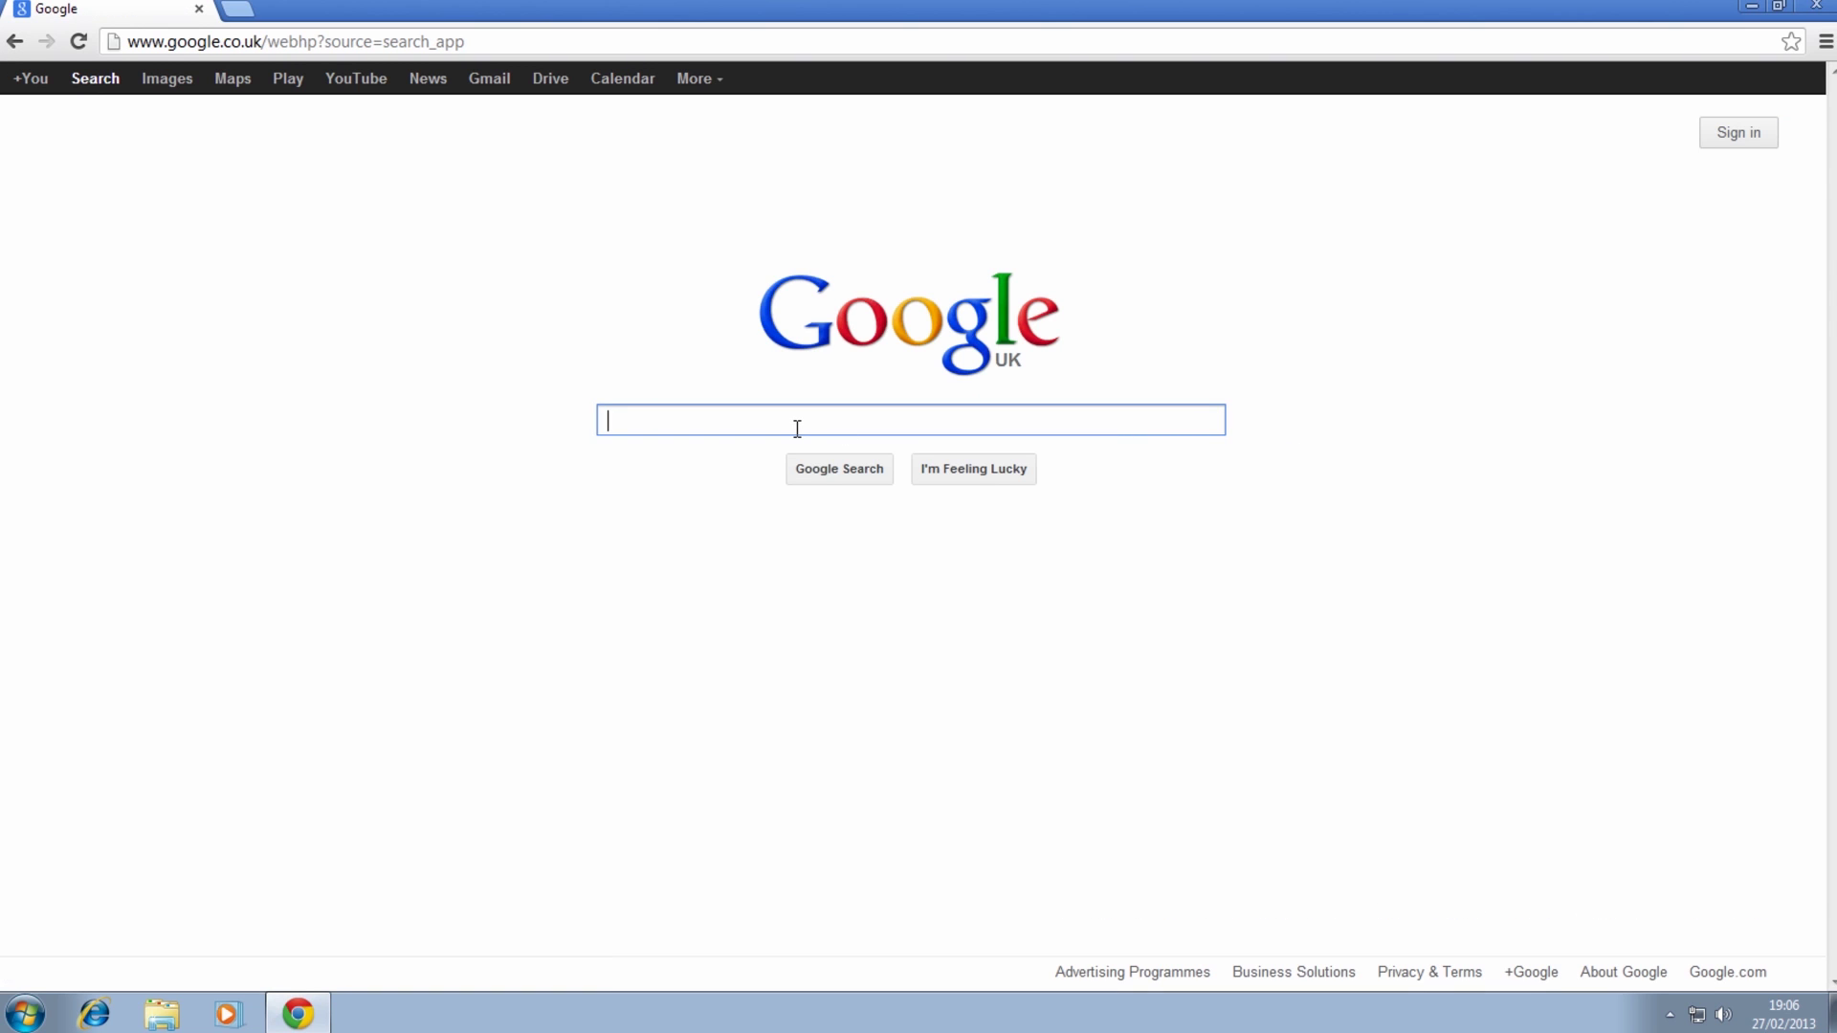
pyautogui.write('autoruns')
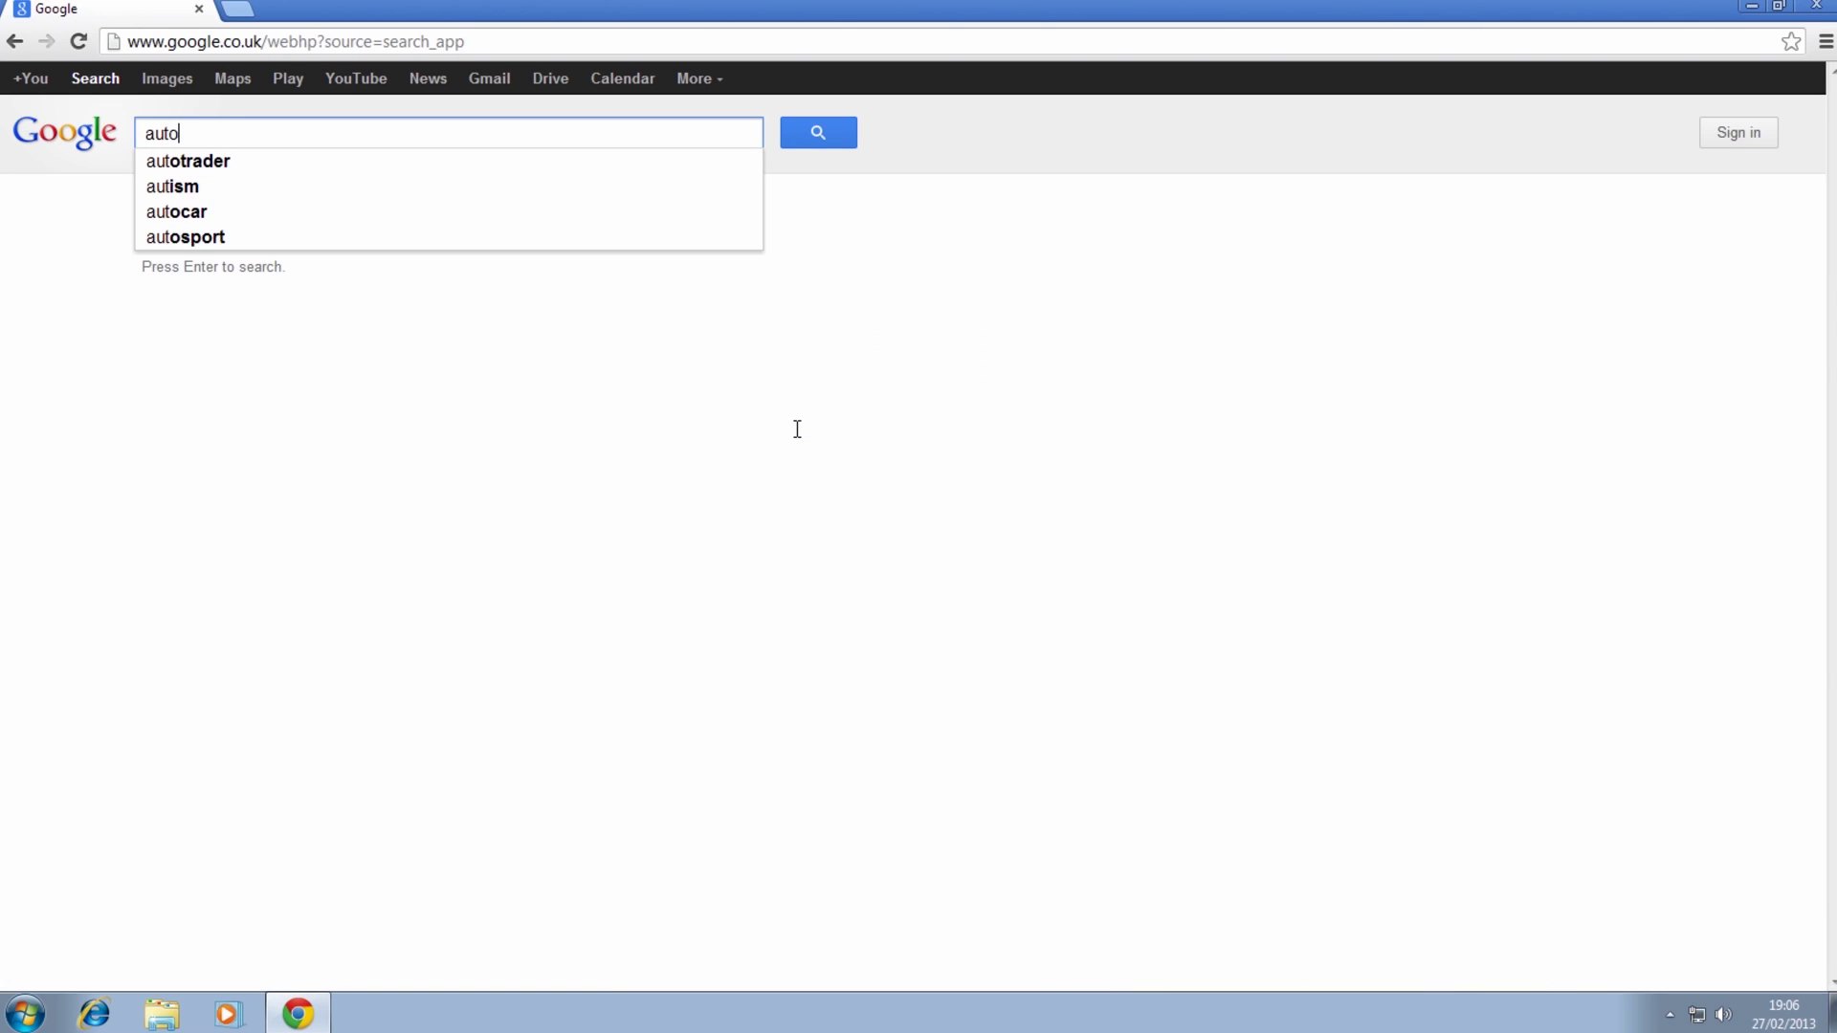
pyautogui.press('Return')
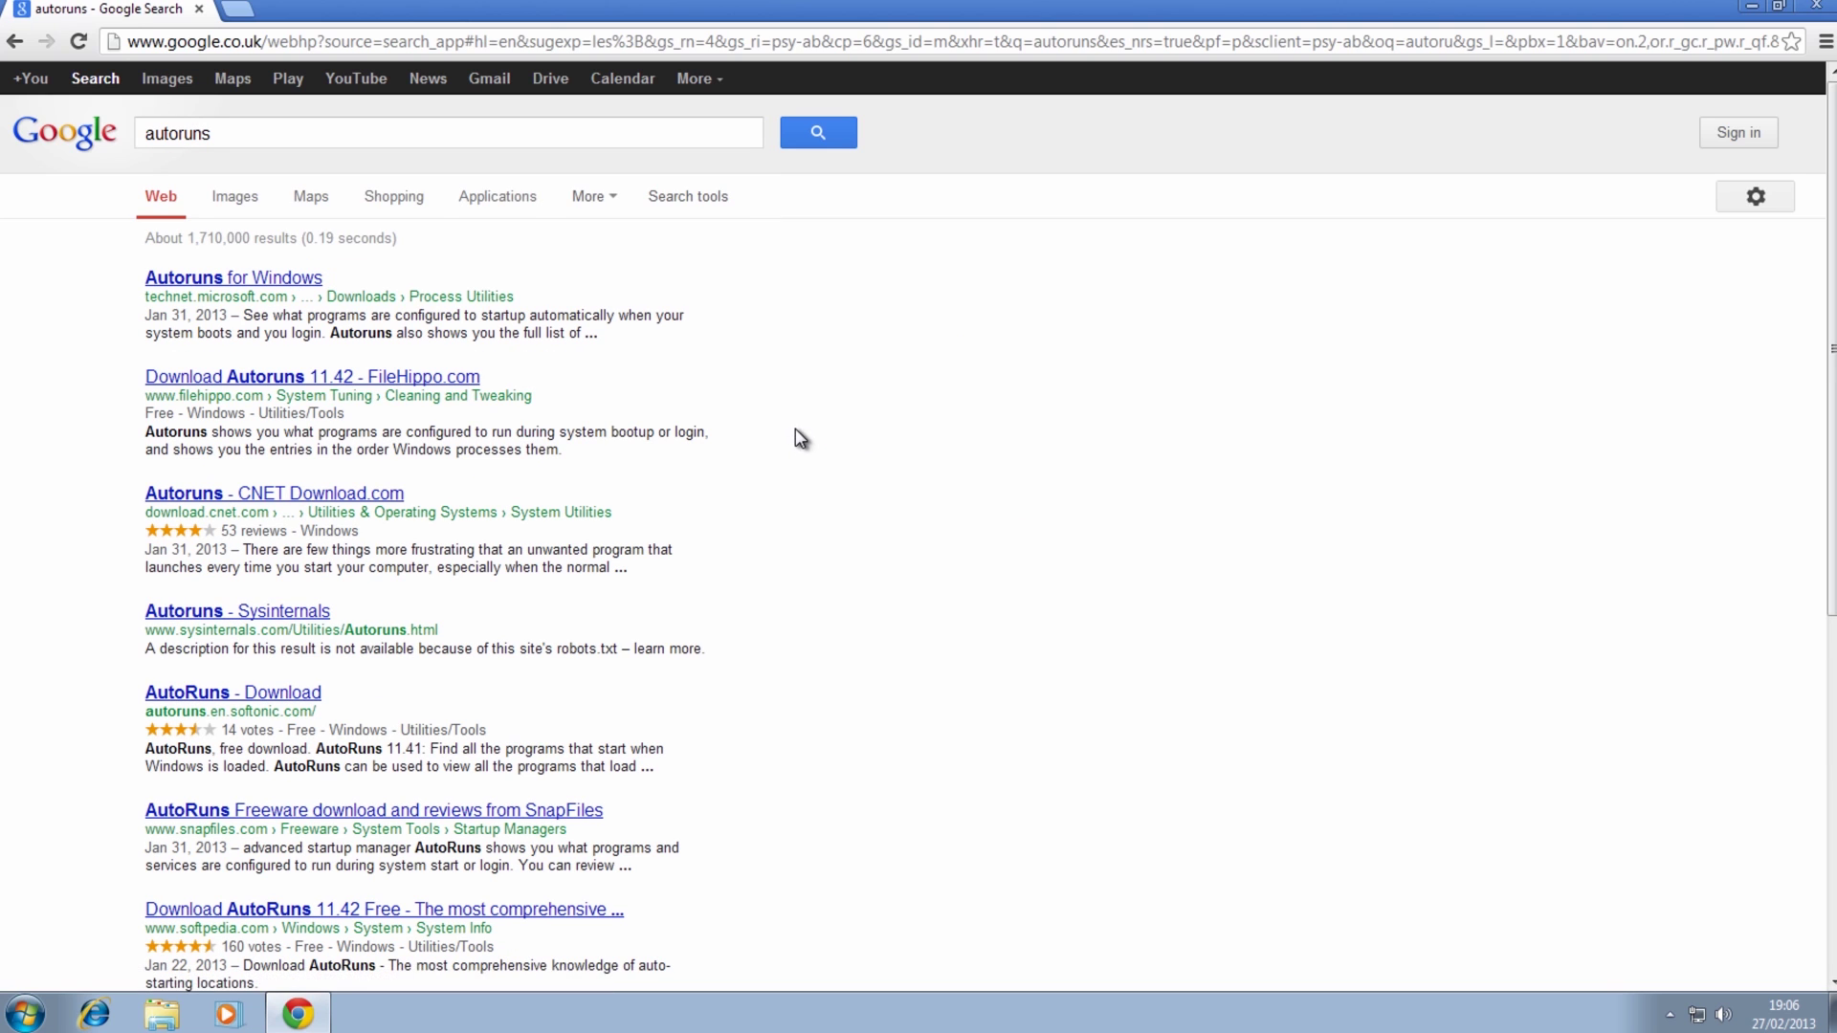
pyautogui.click(258, 278)
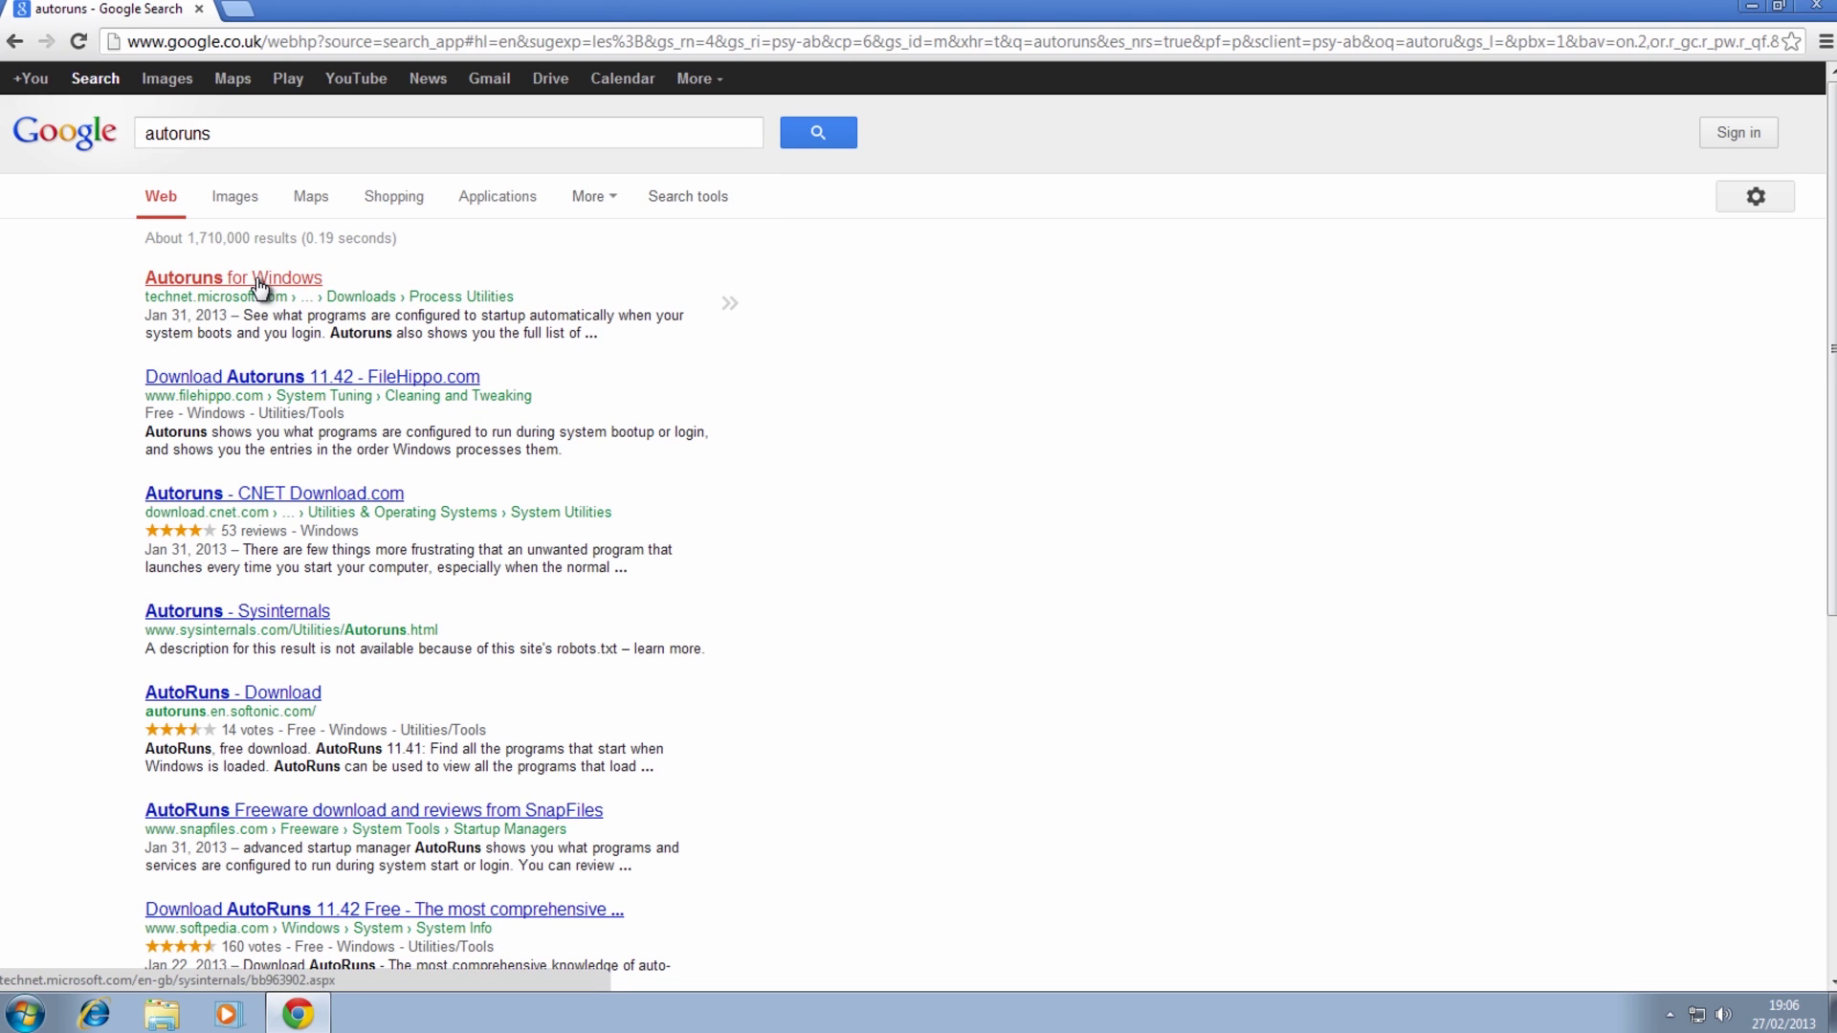